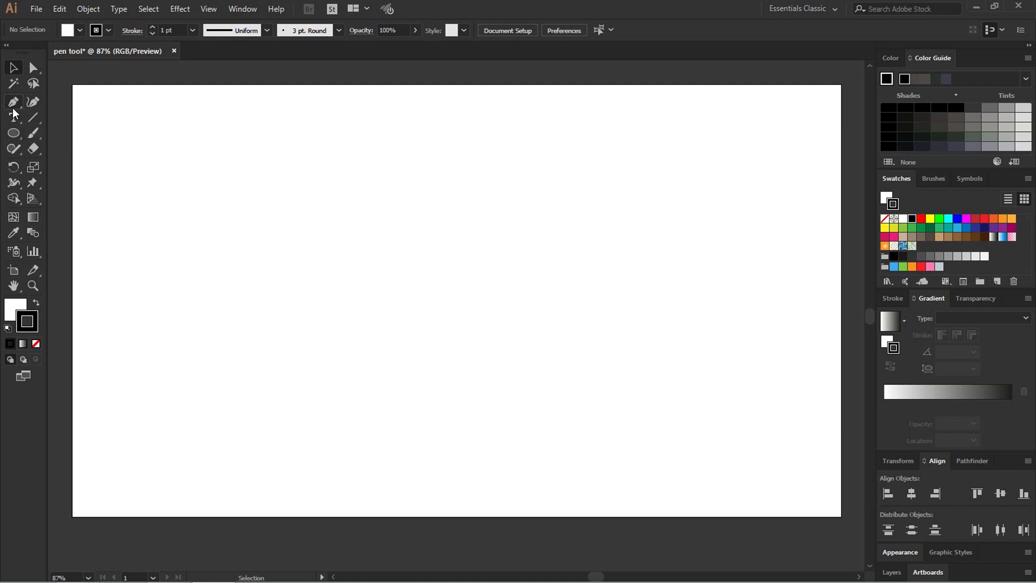
Draw a closed leaf outline with the Pen tool: base anchor, curved sides and pointed tip
click(13, 107)
click(353, 347)
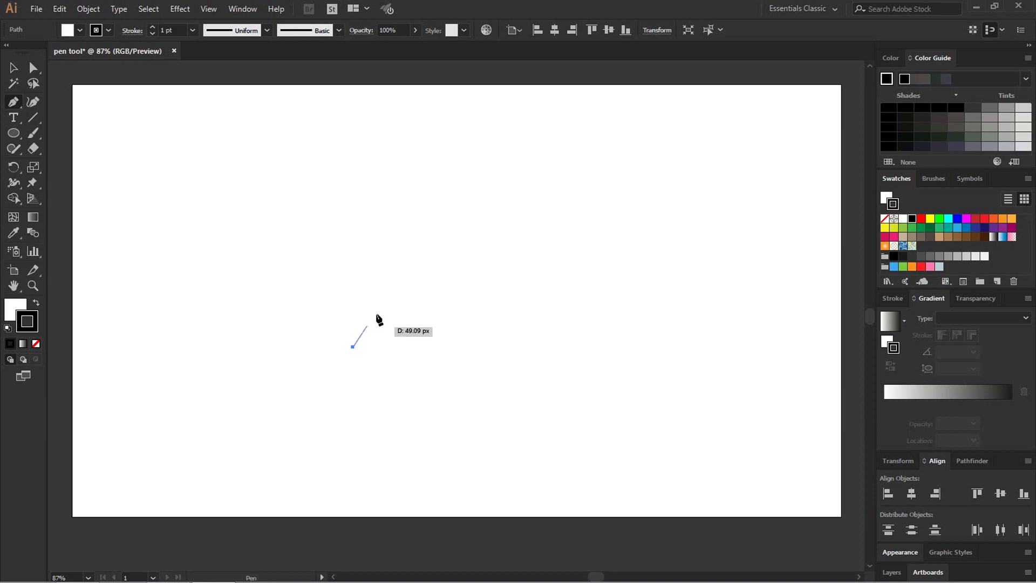
drag(453, 258, 549, 248)
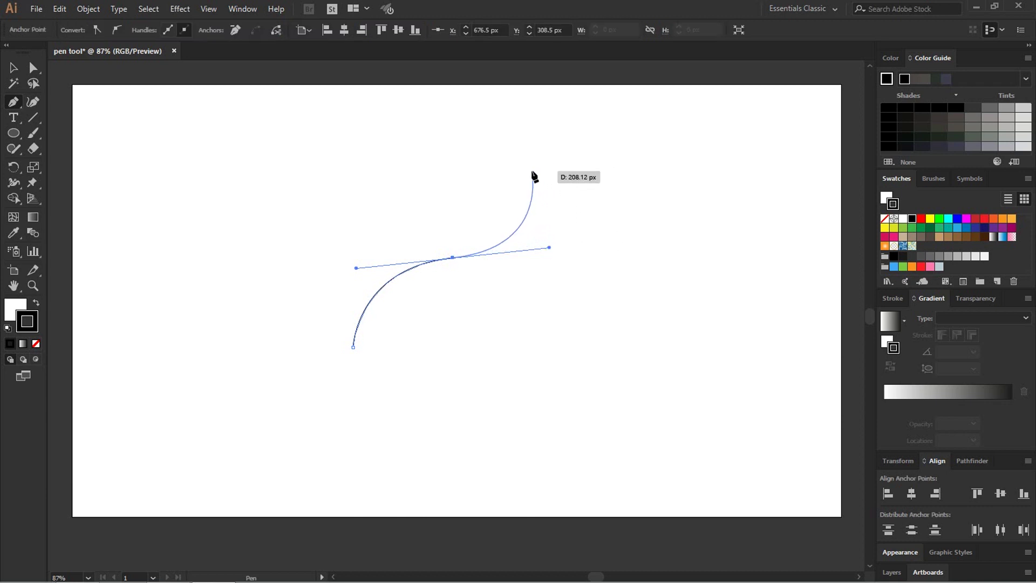
click(531, 166)
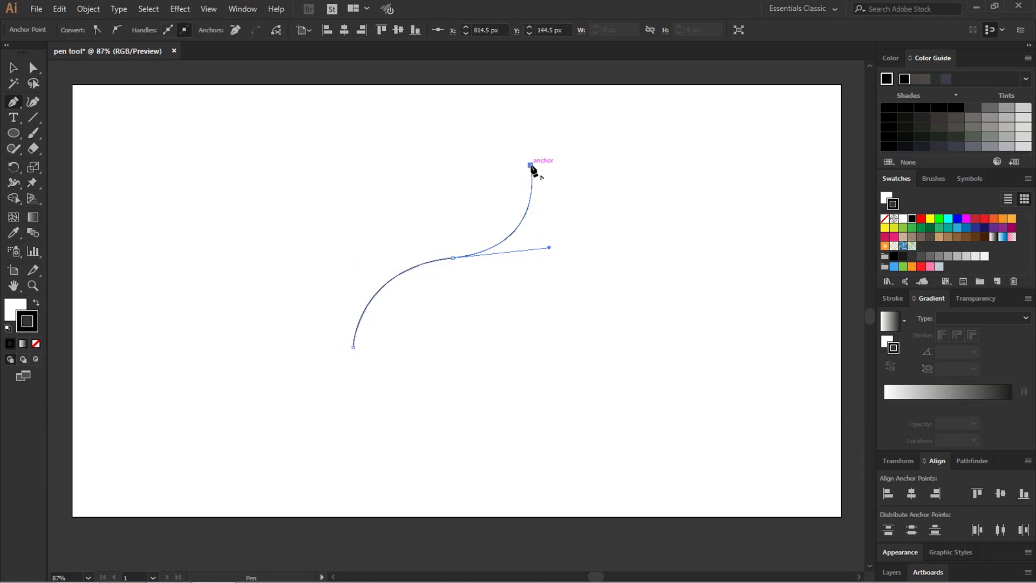
mouse_move(531, 167)
mouse_down()
mouse_move(519, 345)
mouse_move(527, 339)
mouse_move(438, 381)
mouse_move(457, 432)
mouse_up()
click(532, 356)
mouse_move(378, 396)
mouse_down()
mouse_move(292, 369)
mouse_move(390, 398)
mouse_up()
drag(353, 347, 350, 322)
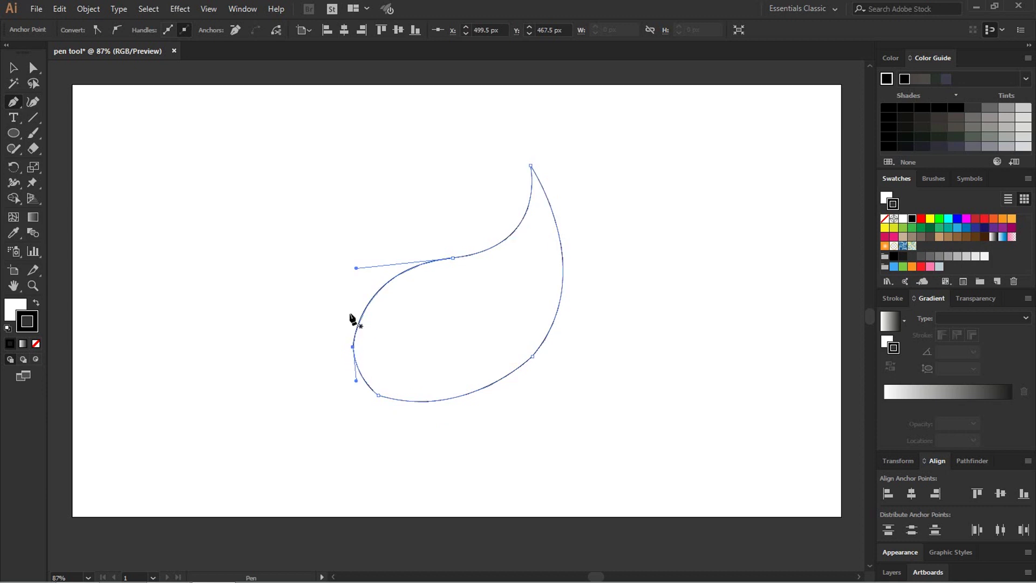
Finish the leaf outline and select its right-edge segment for anchor editing
key(v)
click(350, 321)
click(386, 347)
click(292, 319)
key(a)
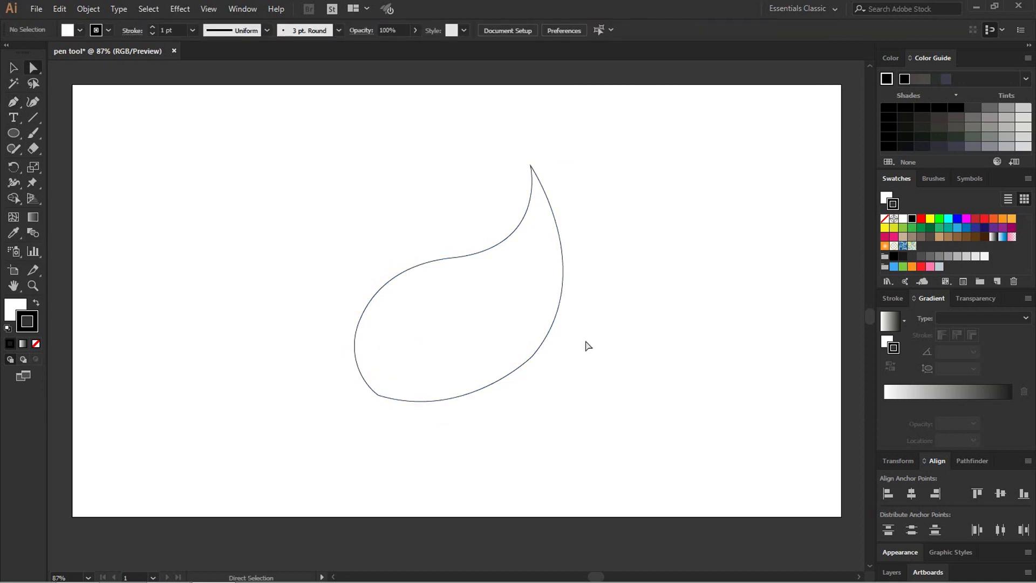
click(526, 351)
Draw a curved midrib path from the leaf's base through and past its tip, redoing the overlong middle curve
key(v)
click(601, 384)
key(p)
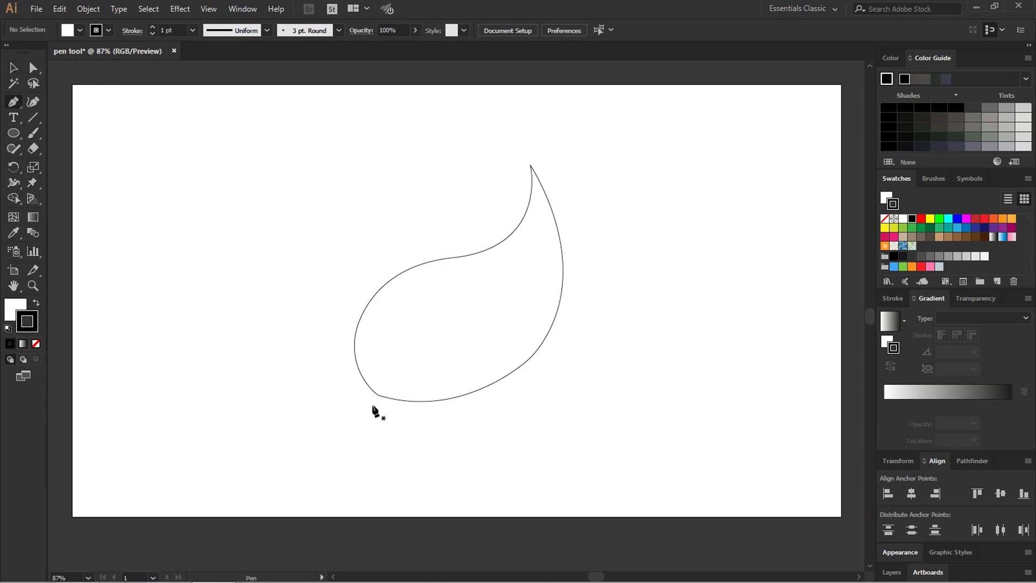
click(372, 405)
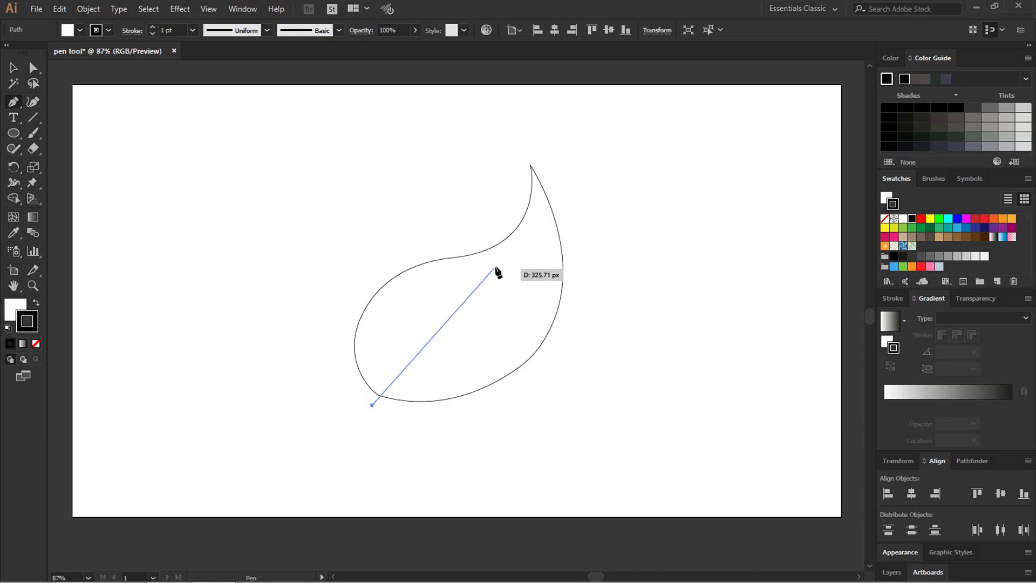
drag(502, 260, 615, 147)
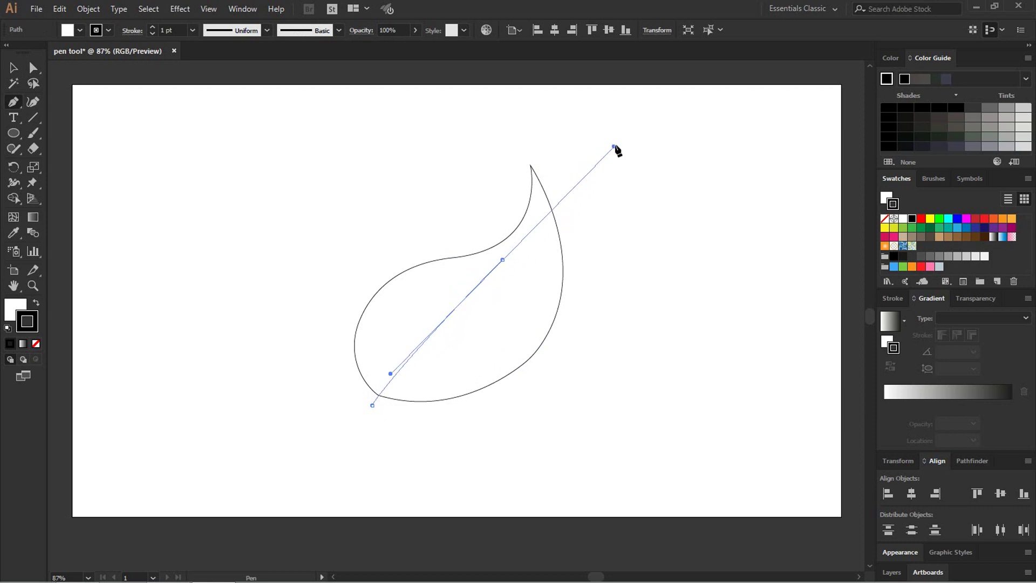
key(ctrl+z)
drag(463, 316, 542, 271)
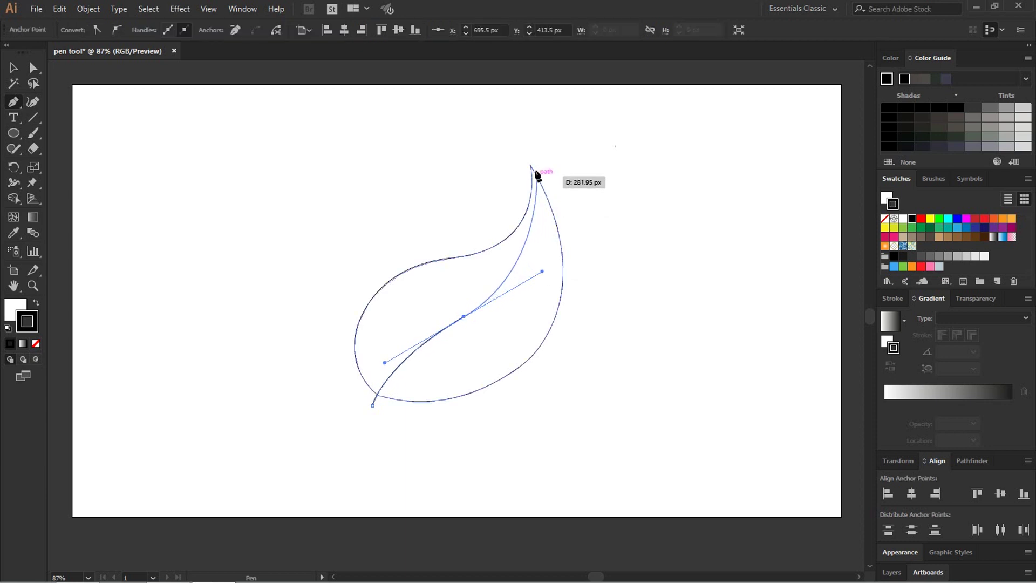
drag(518, 134, 492, 95)
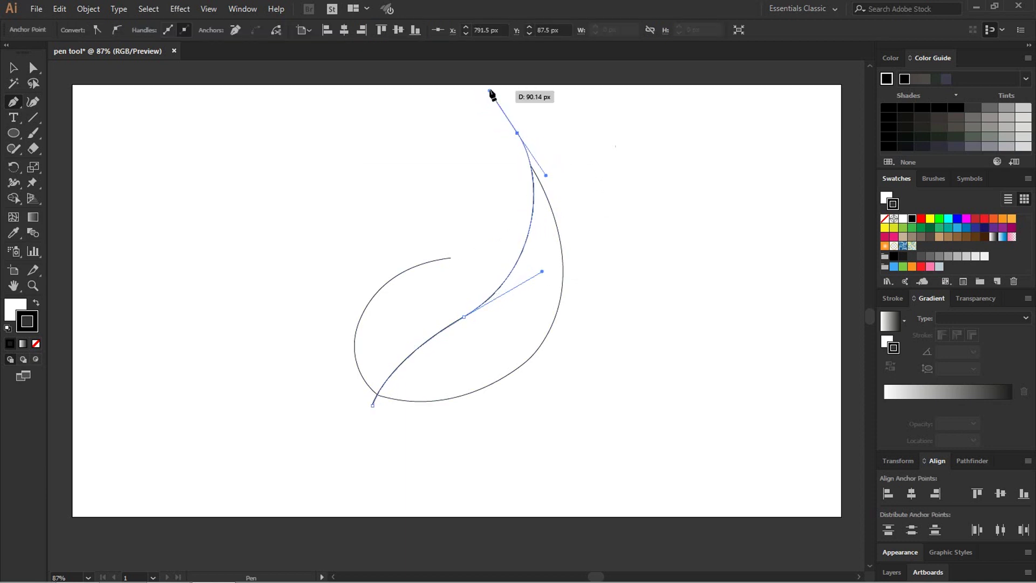
Set the midrib's fill to None so only its line shows
key(v)
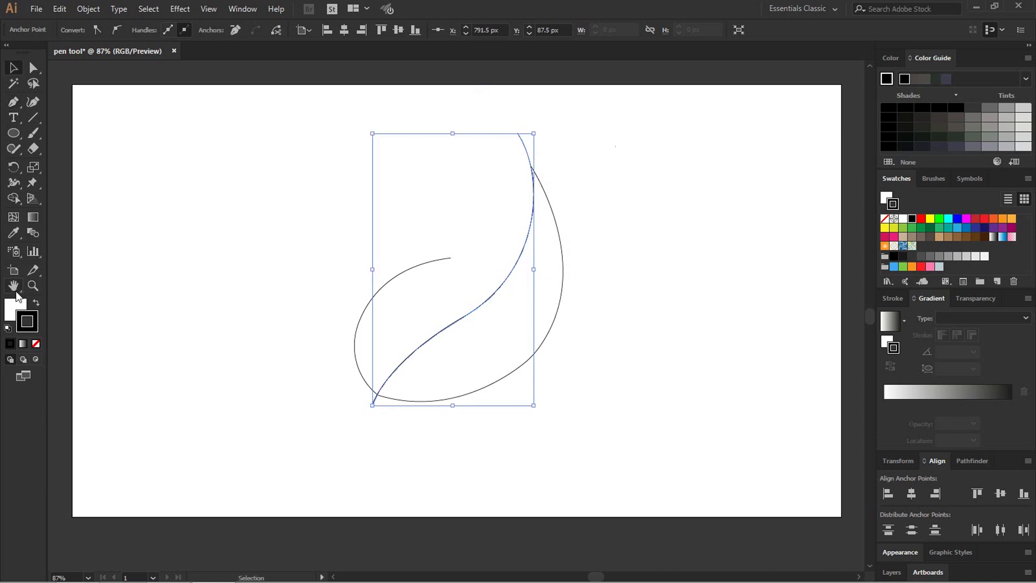
click(15, 310)
click(37, 345)
key(x)
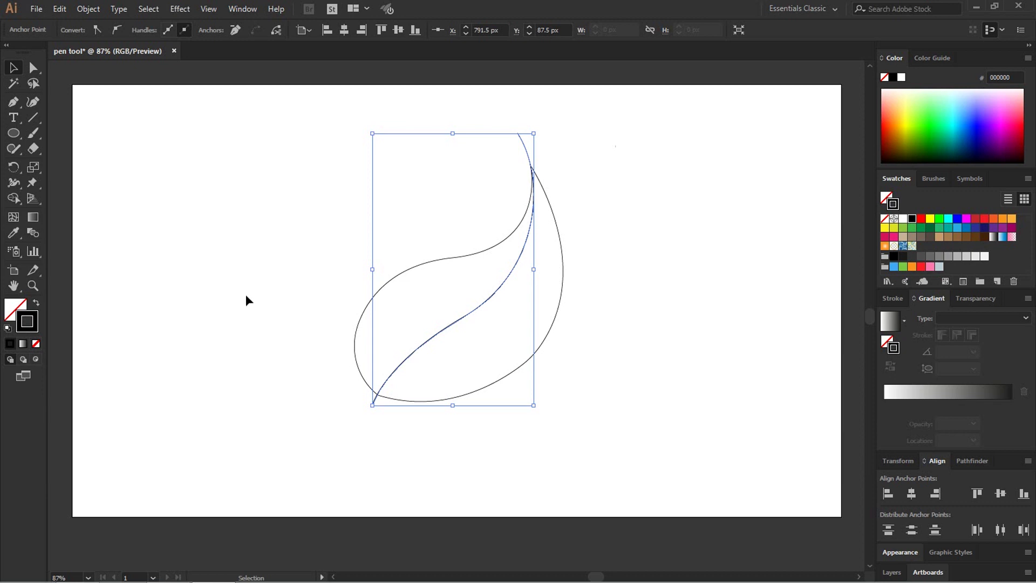
Move the midrib's top anchor and handle to sit just at the leaf tip
key(a)
click(518, 133)
drag(518, 133, 544, 229)
key(z)
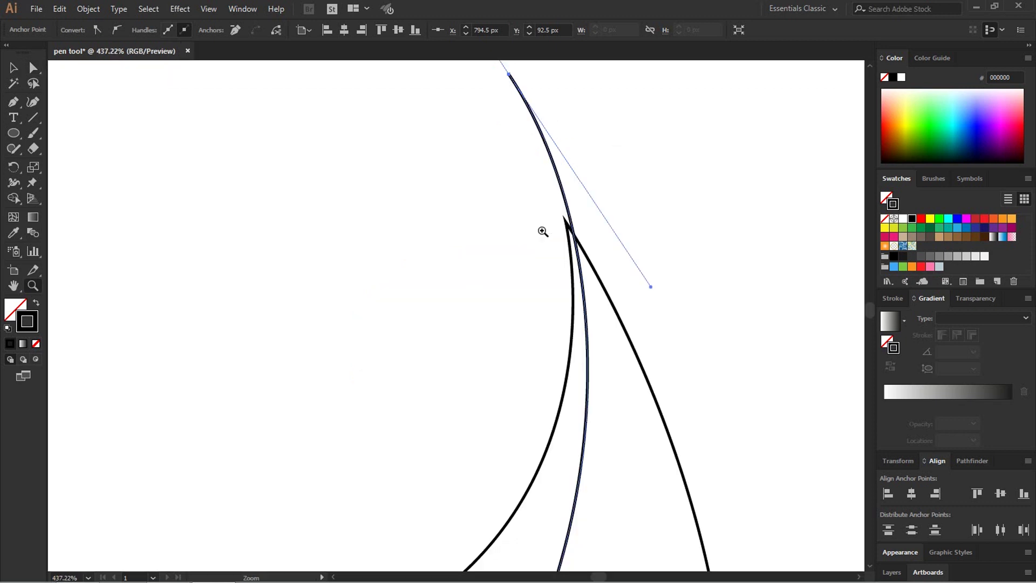
key(a)
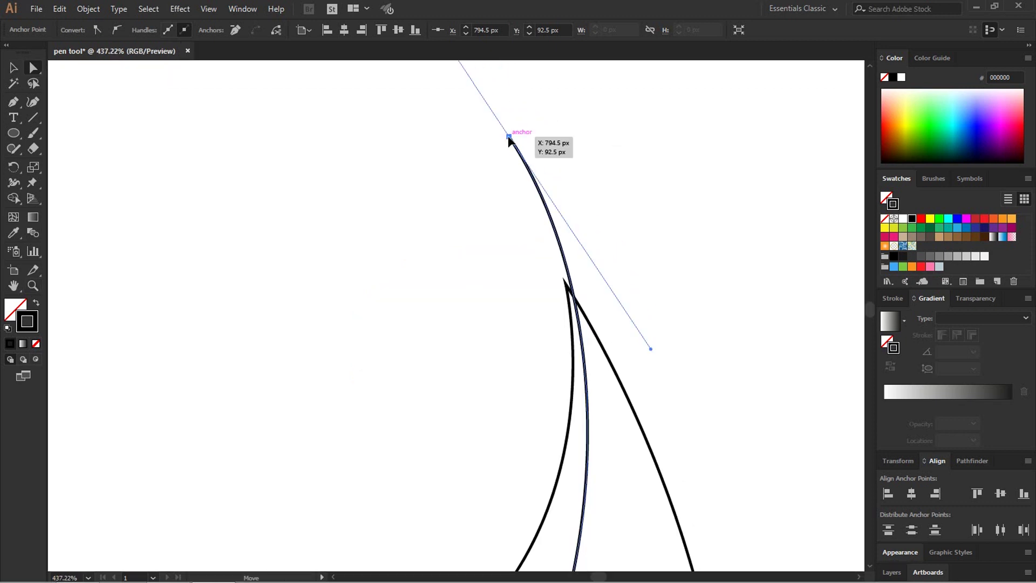
drag(512, 138, 503, 143)
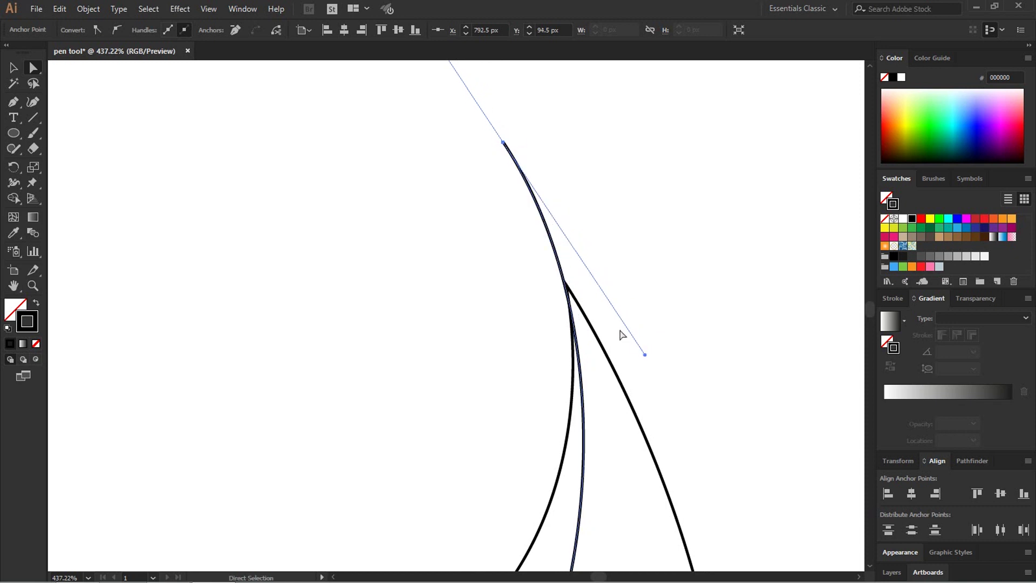
drag(645, 355, 662, 379)
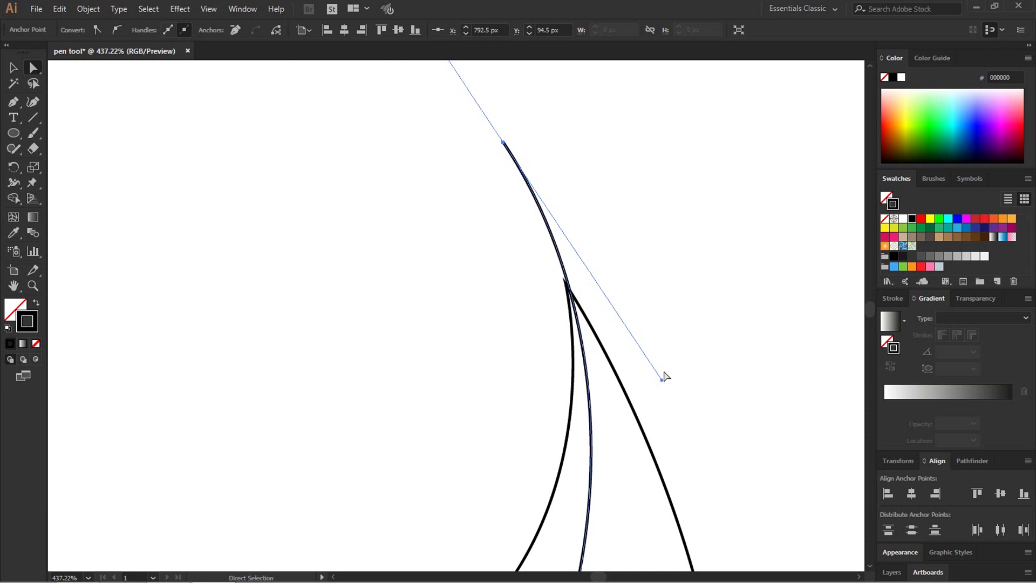
key(ctrl+0)
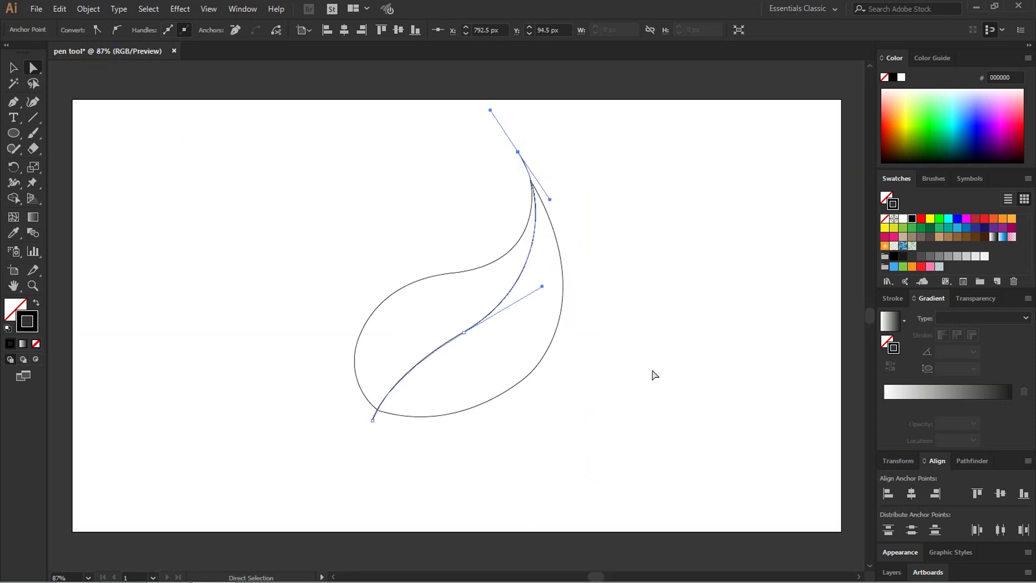
Reshape the midrib's middle S-curve and shift its base point slightly
click(463, 332)
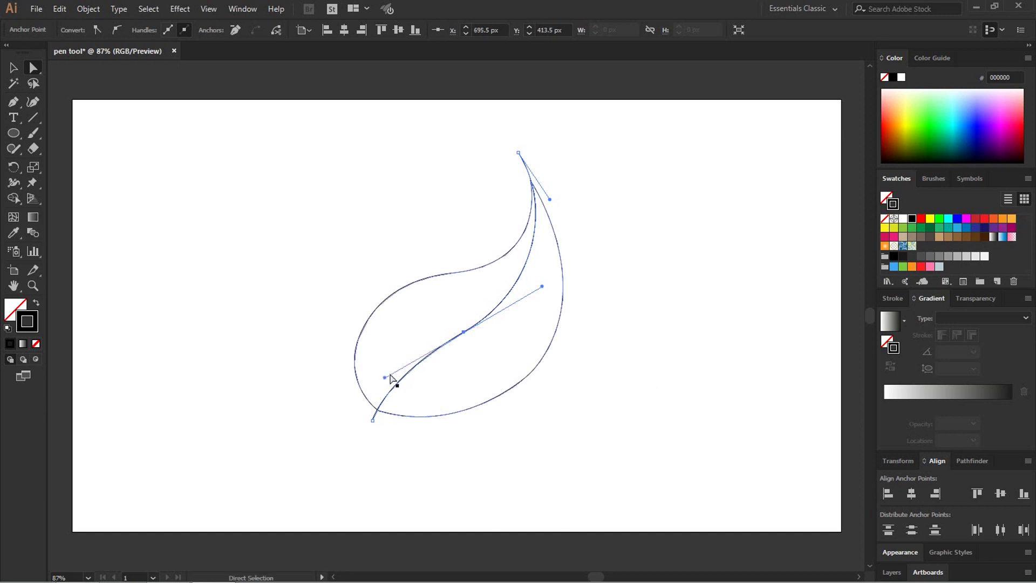
drag(384, 377, 367, 365)
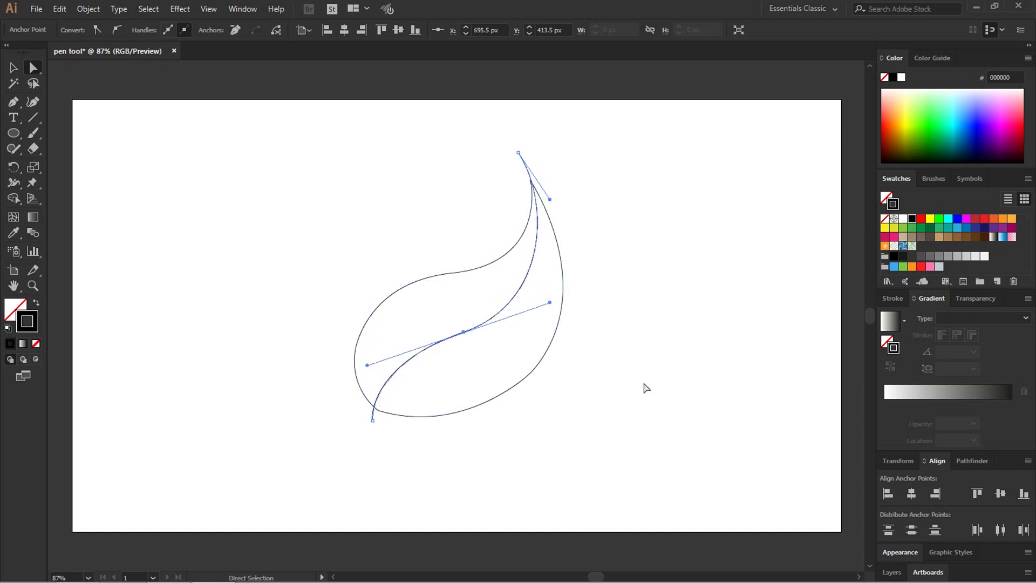
drag(372, 421, 380, 430)
click(472, 462)
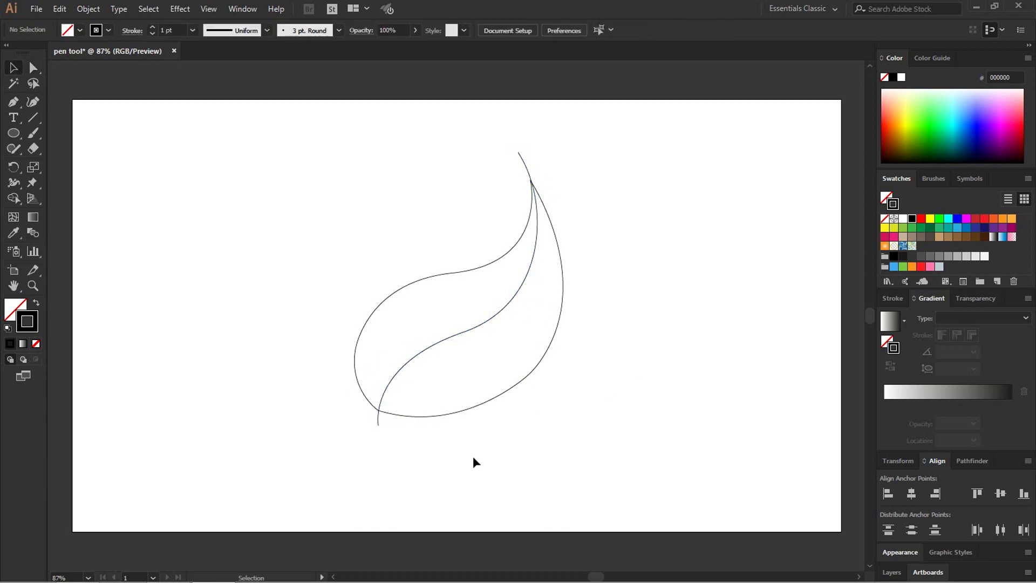
Adjust the leaf outline's bottom-left corner point and reshape its lower-right edge
click(380, 417)
drag(380, 415, 367, 411)
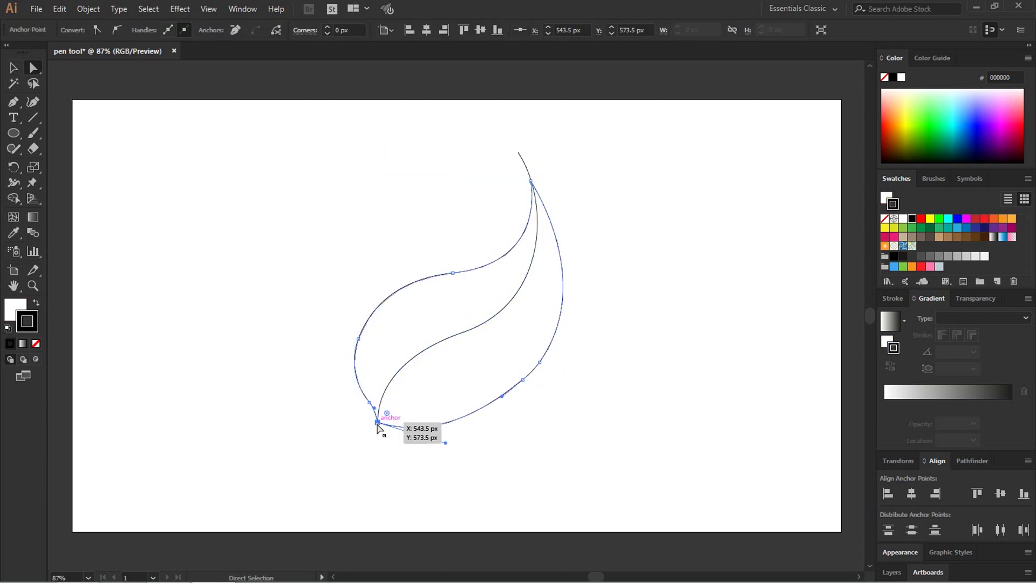
scroll(366, 406, up, 3)
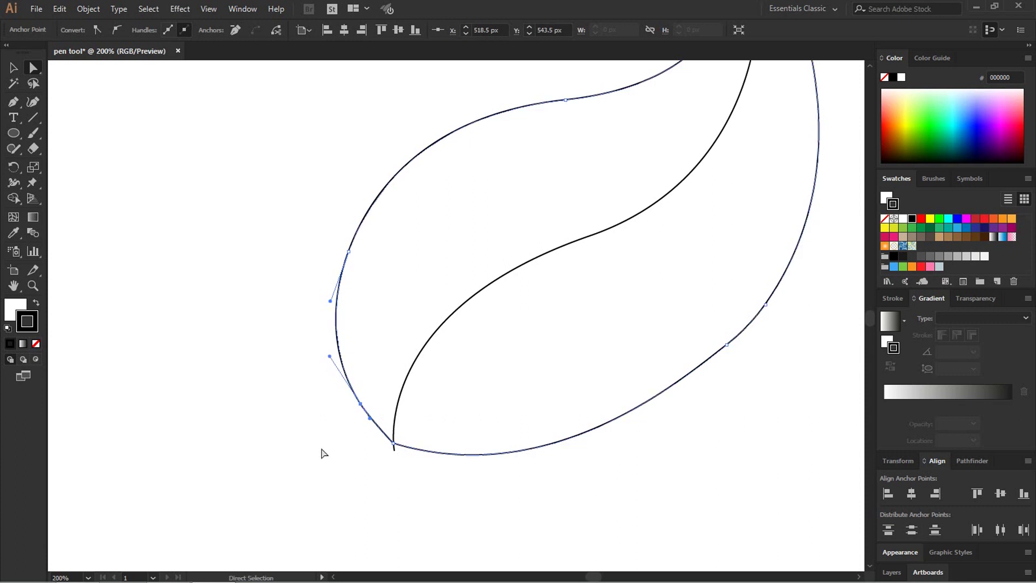
click(378, 473)
scroll(417, 489, down, 3)
scroll(422, 481, up, 2)
drag(598, 373, 575, 381)
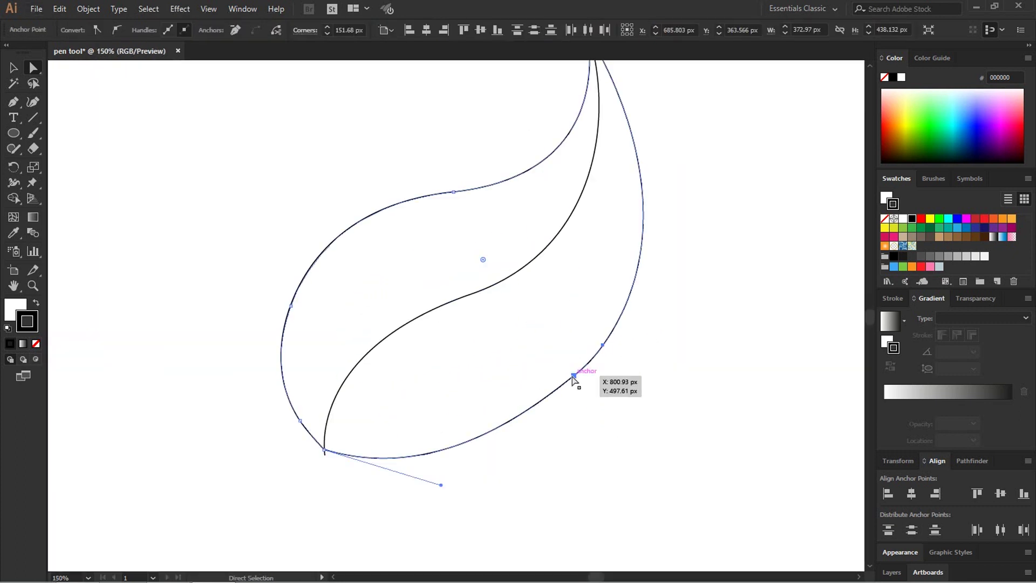
click(621, 397)
key(v)
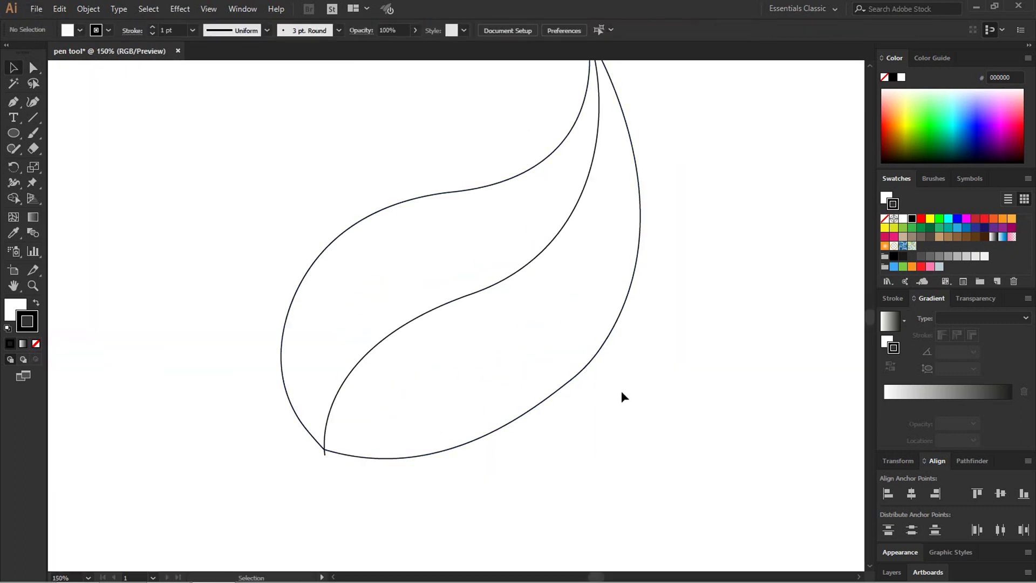
key(ctrl+0)
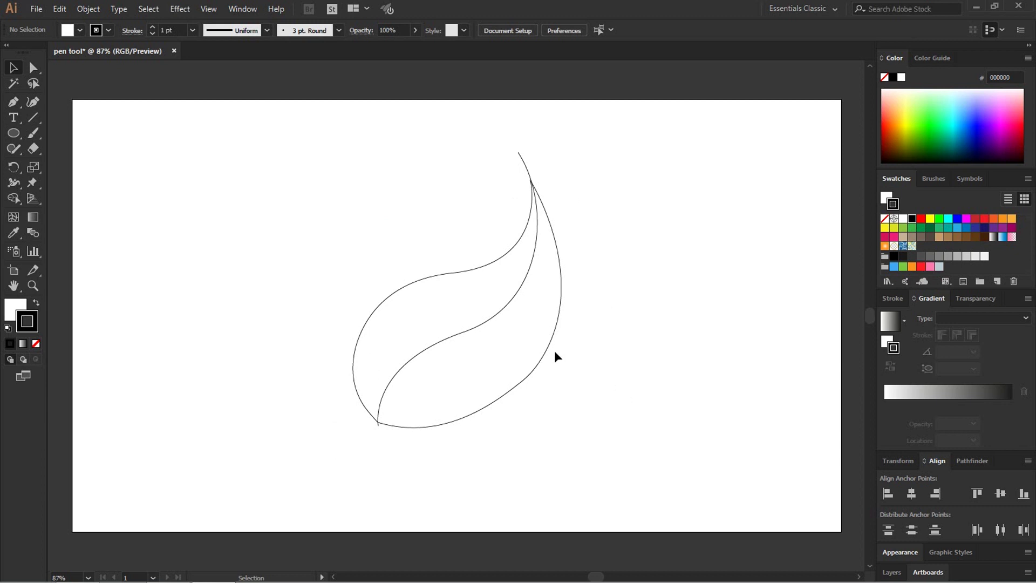
Run the Smooth Tool along the leaf outline's lower-right edge, then deselect
click(538, 365)
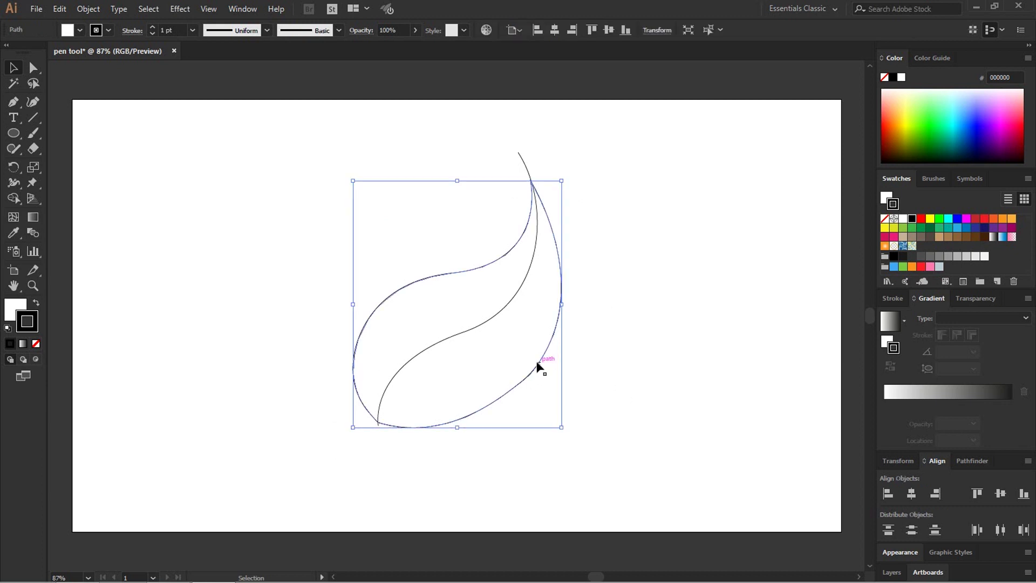
click(14, 149)
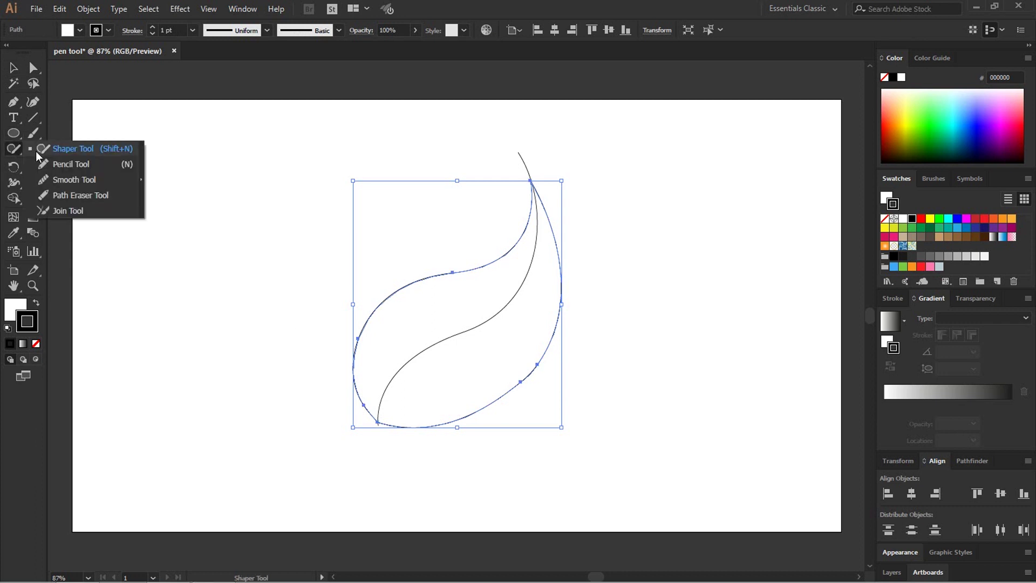
click(56, 180)
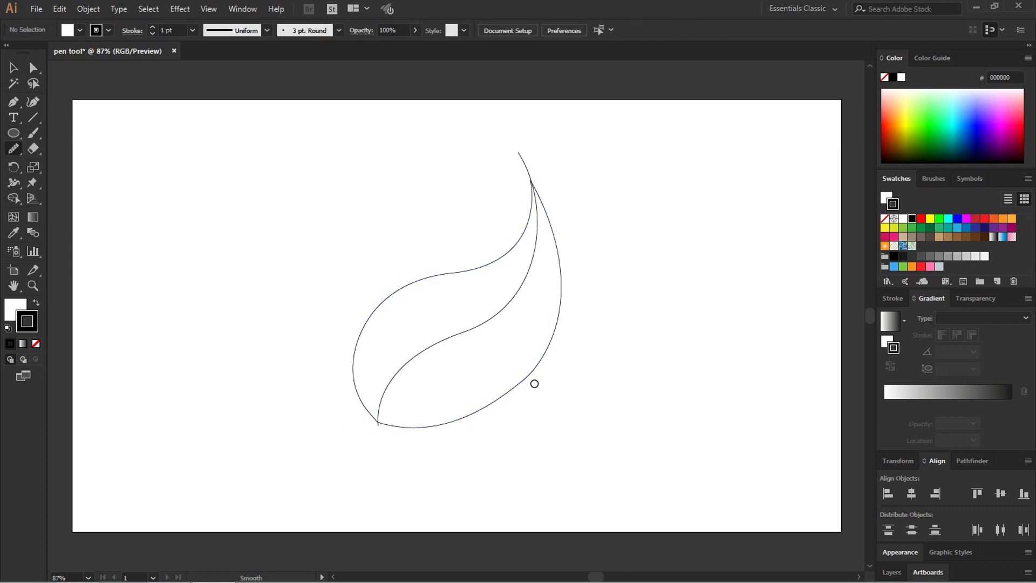
key(v)
drag(602, 334, 509, 371)
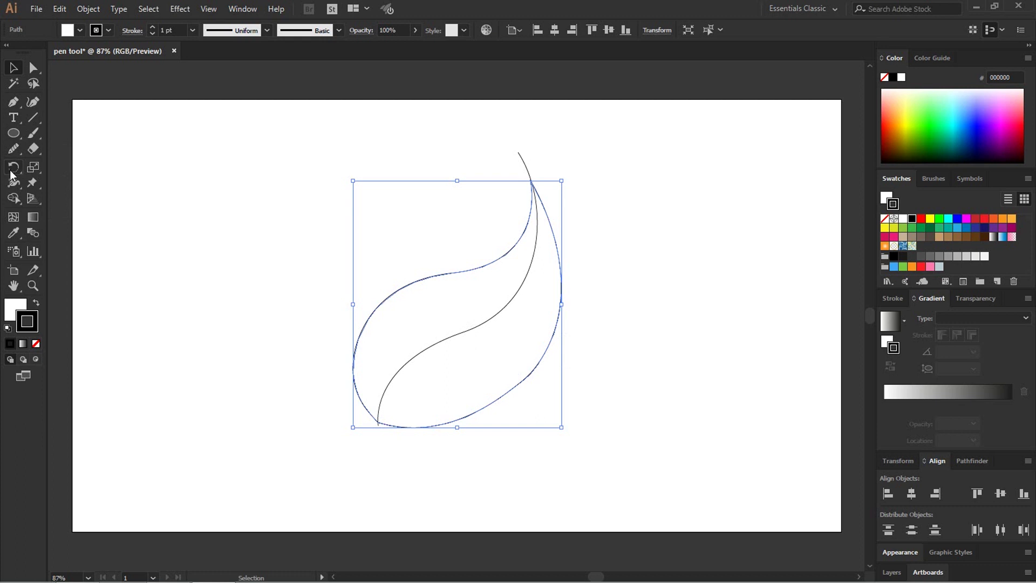
click(14, 149)
drag(546, 345, 510, 387)
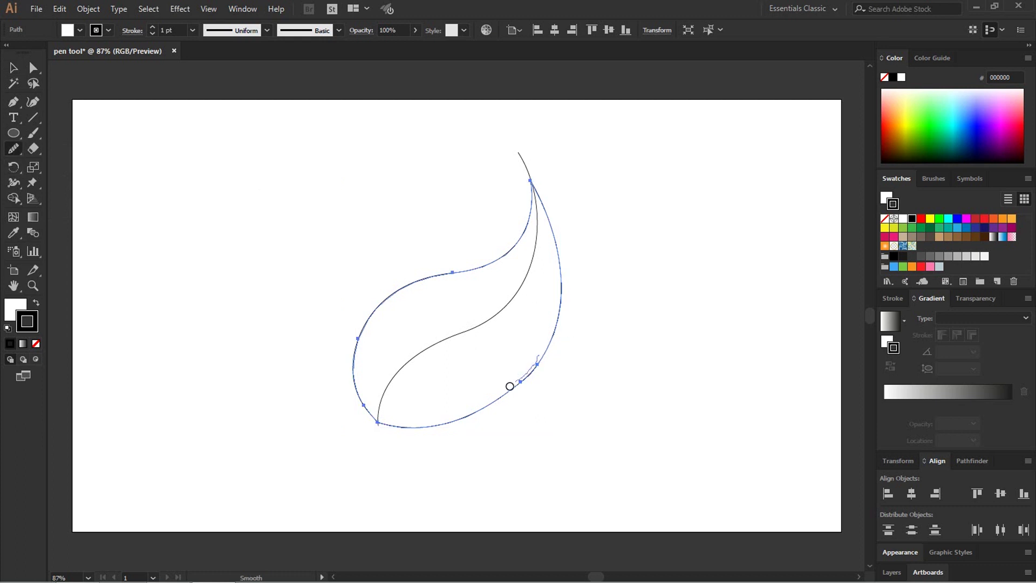
key(v)
click(605, 349)
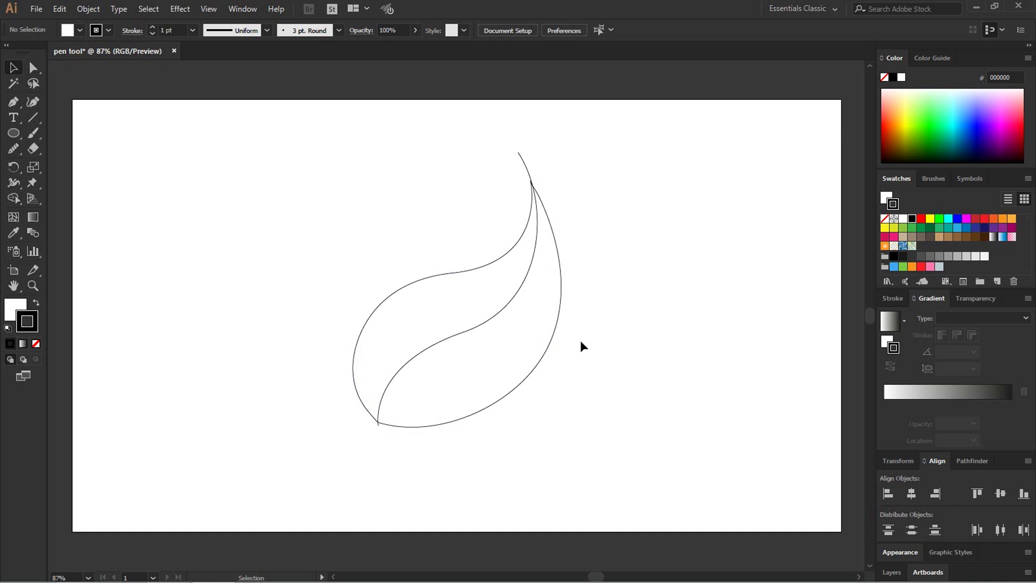
Select all leaf paths, apply Pathfinder Divide, and ungroup the resulting pieces
drag(601, 220, 454, 291)
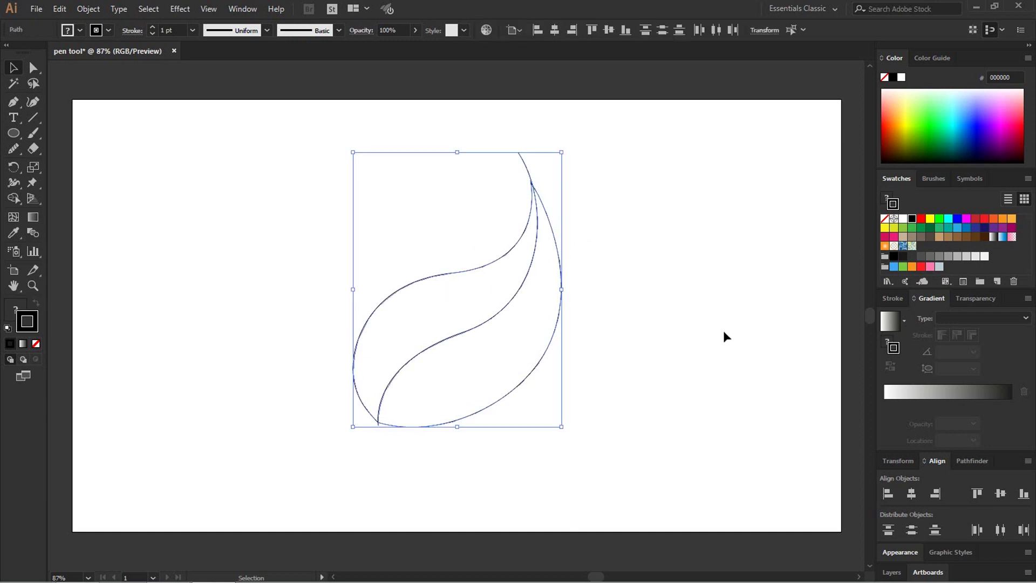
click(969, 468)
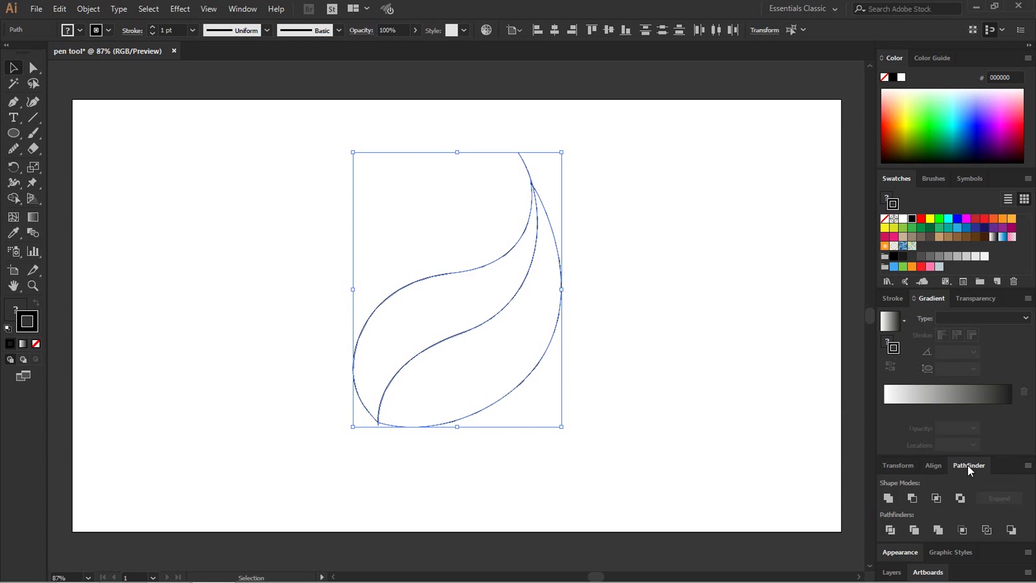
click(891, 530)
right_click(468, 304)
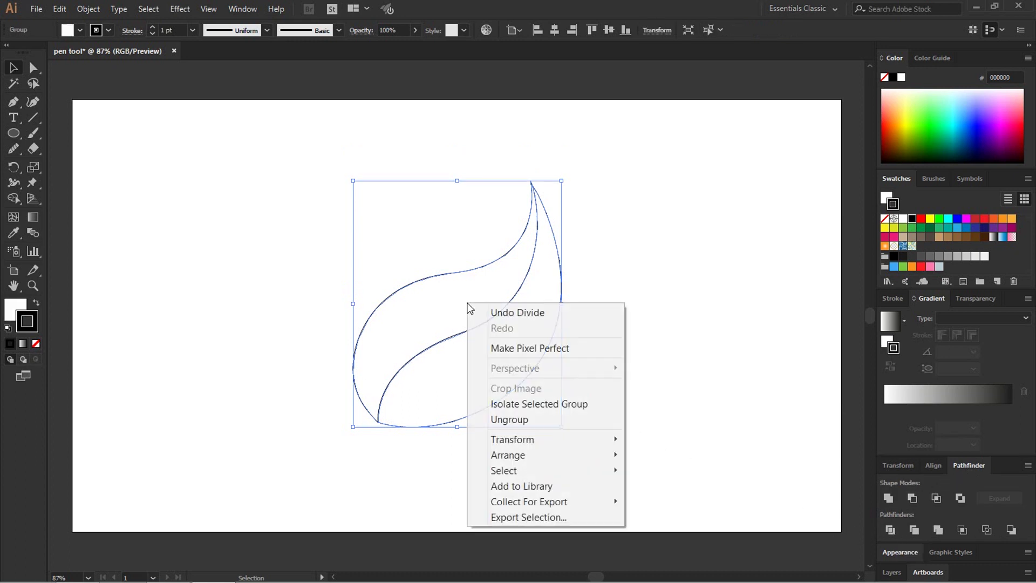
click(528, 419)
click(594, 332)
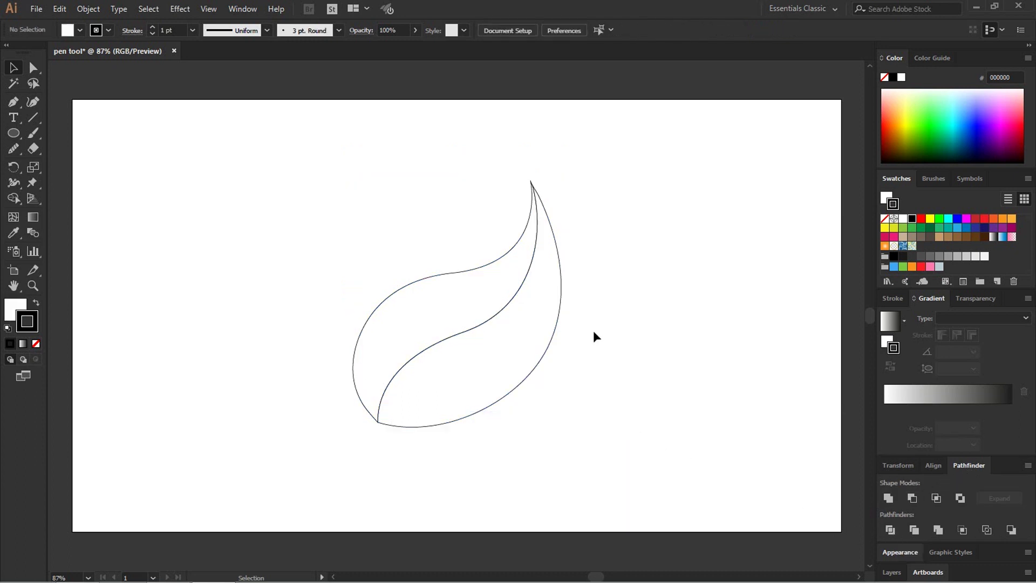
Zoom in and out around the leaf to inspect the divided tips
alt+scroll(382, 386, up, 2)
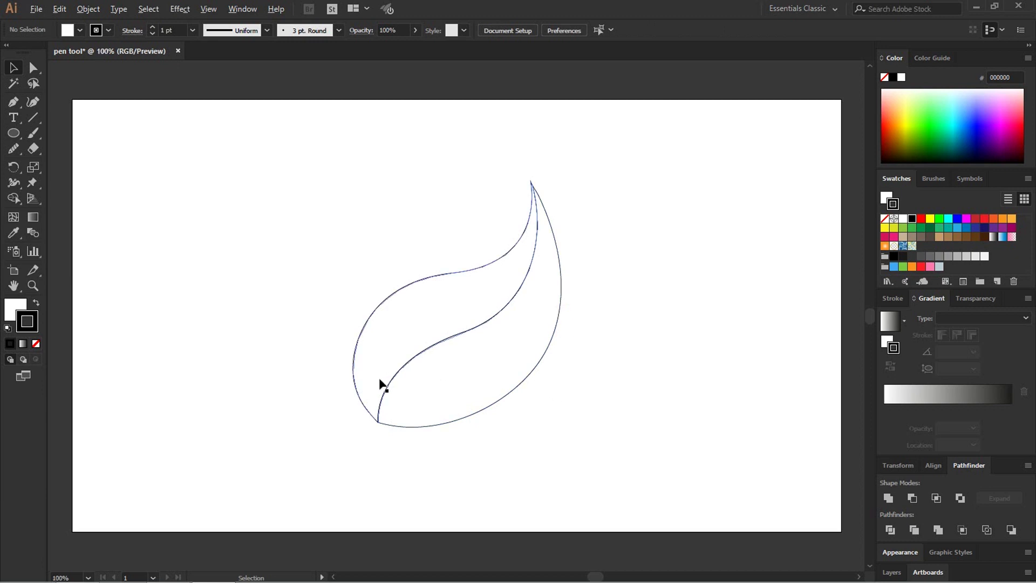
scroll(390, 496, down, 2)
alt+scroll(373, 415, up, 3)
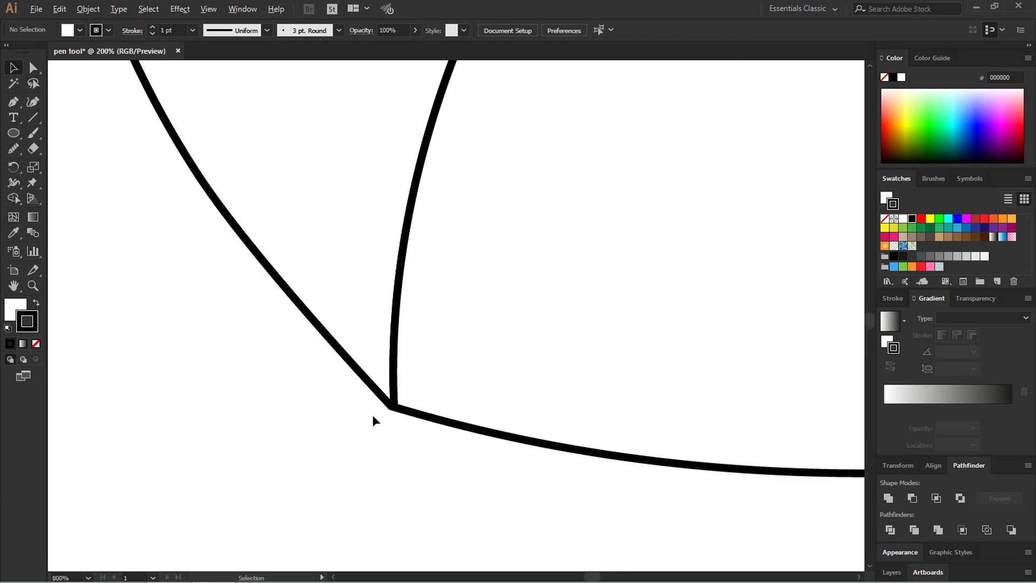
alt+scroll(372, 414, down, 3)
alt+scroll(372, 413, down, 3)
alt+scroll(512, 215, up, 2)
alt+scroll(456, 255, up, 1)
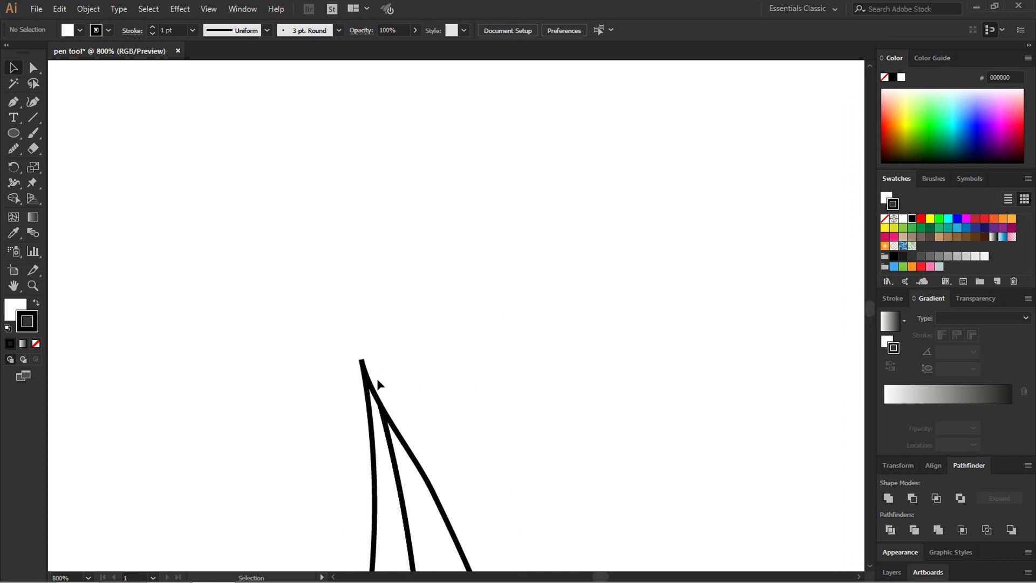
alt+scroll(458, 374, down, 2)
scroll(458, 370, down, 2)
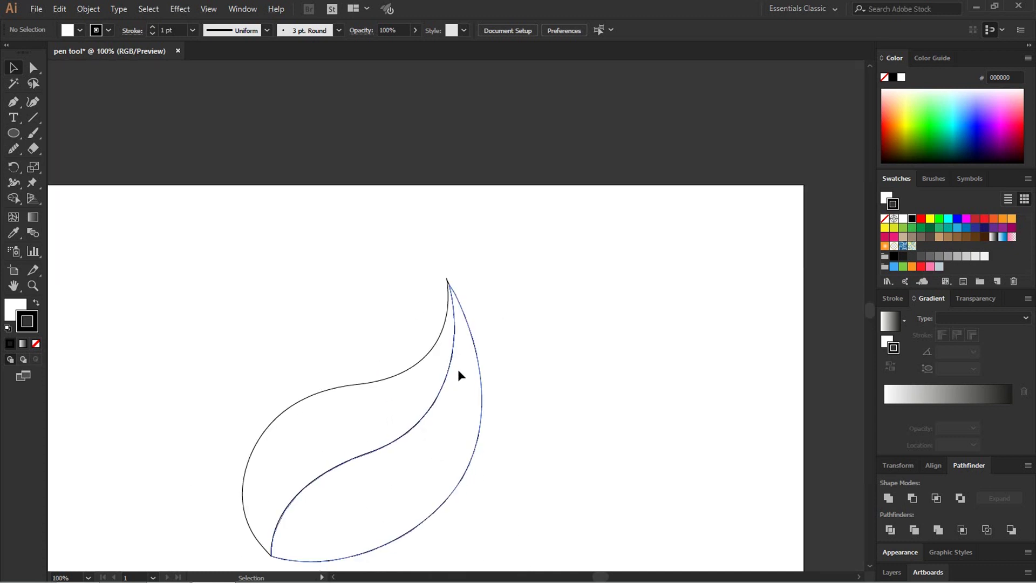
scroll(458, 369, down, 2)
key(ctrl+0)
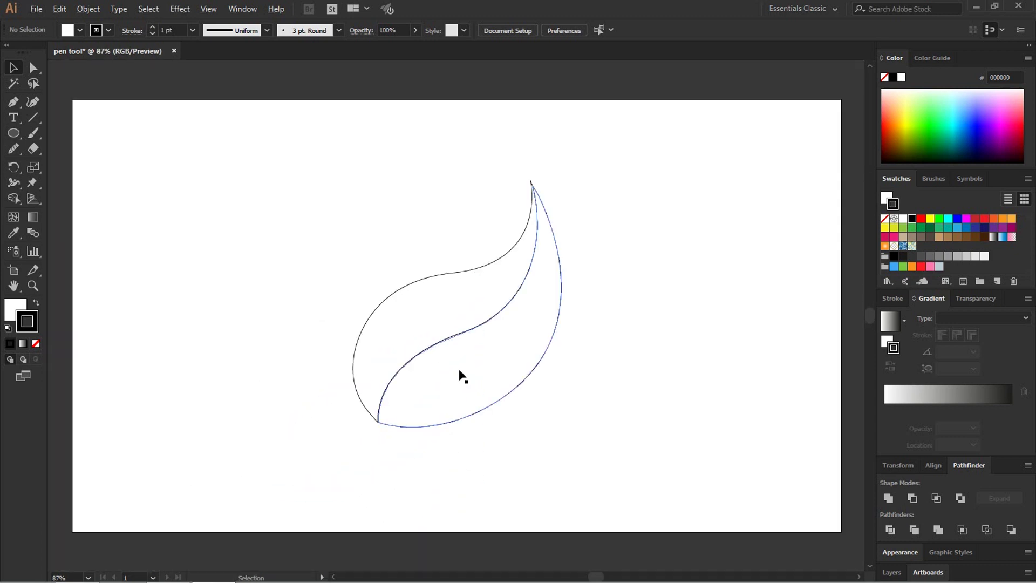
Click each leaf piece in turn to confirm they are separate, ending on the right-hand piece
click(525, 354)
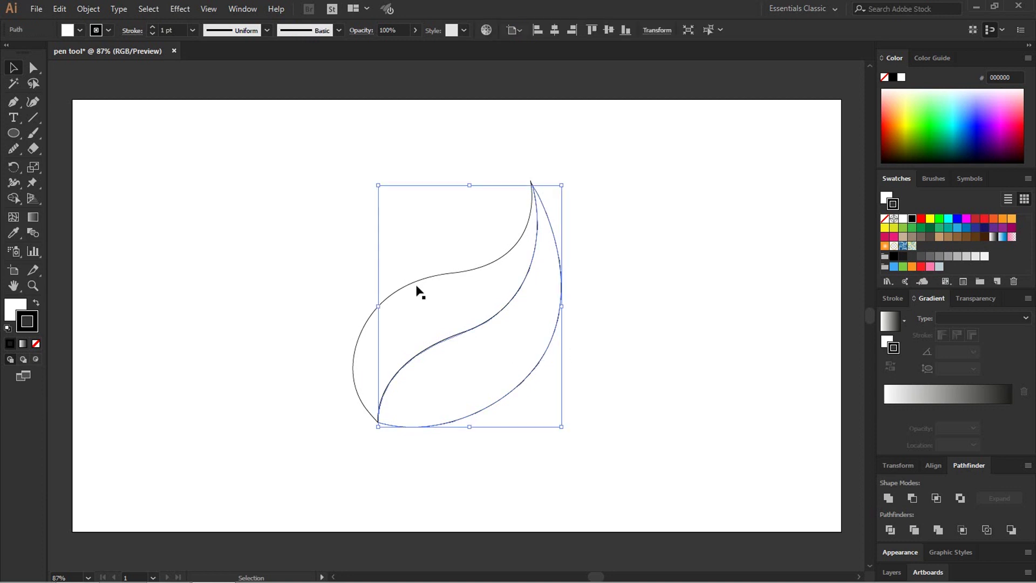
click(345, 283)
click(410, 324)
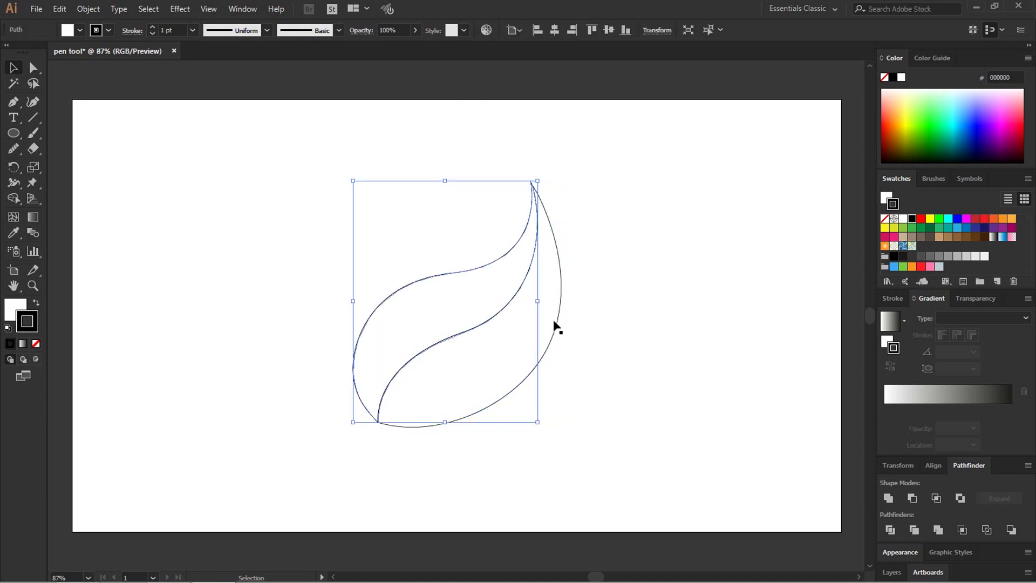
click(606, 318)
click(532, 354)
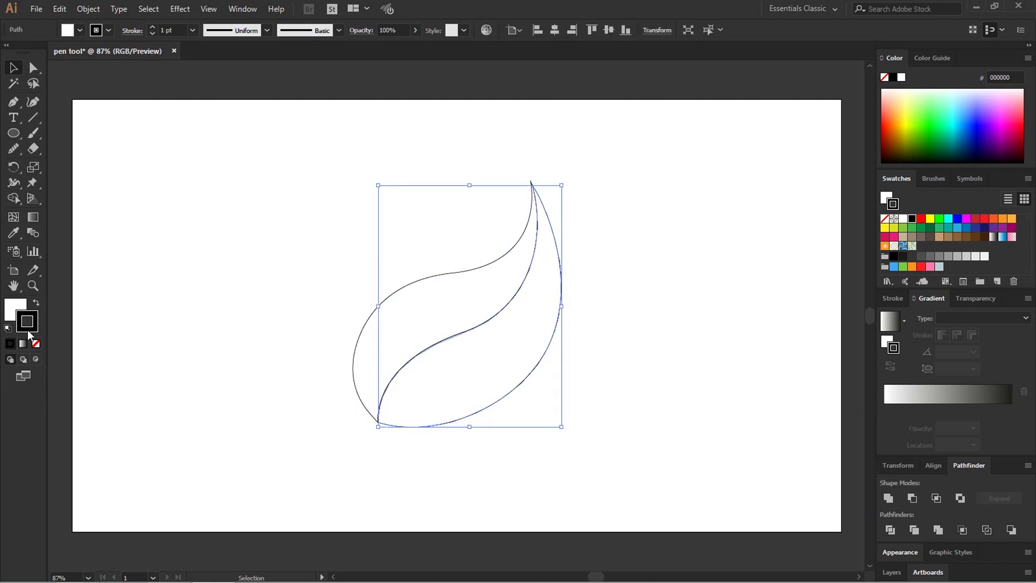
Remove the selected piece's outline and give it a default white-to-black gradient fill
key(slash)
click(12, 313)
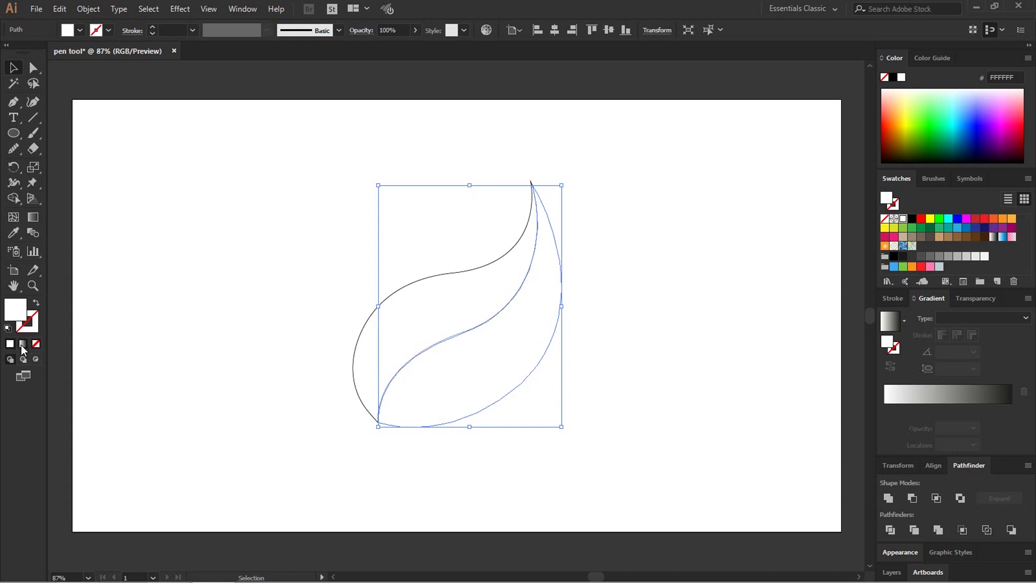
click(23, 344)
click(316, 340)
Apply the gradient fill with no stroke to both leaf pieces together
drag(382, 250, 439, 322)
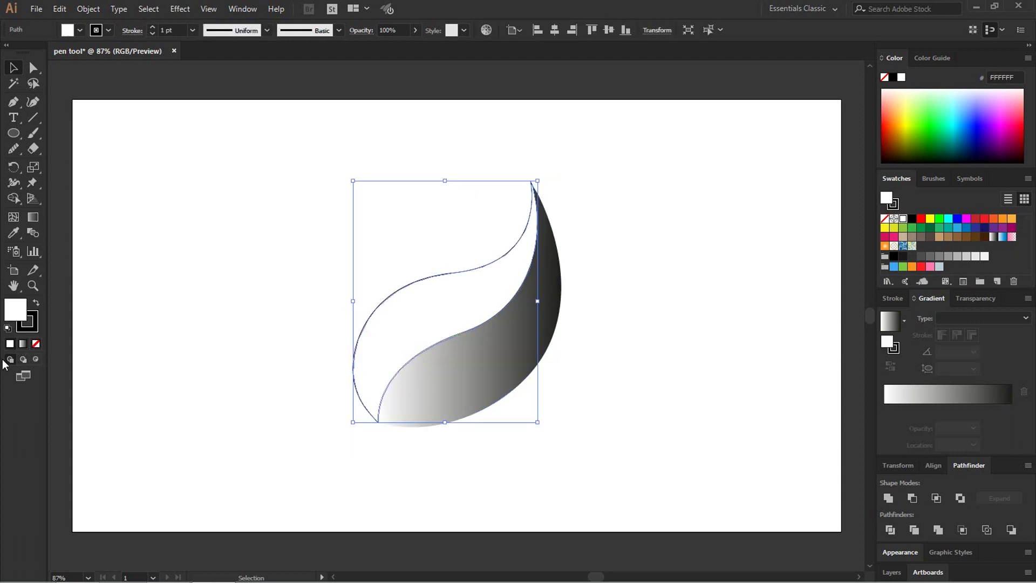
click(23, 344)
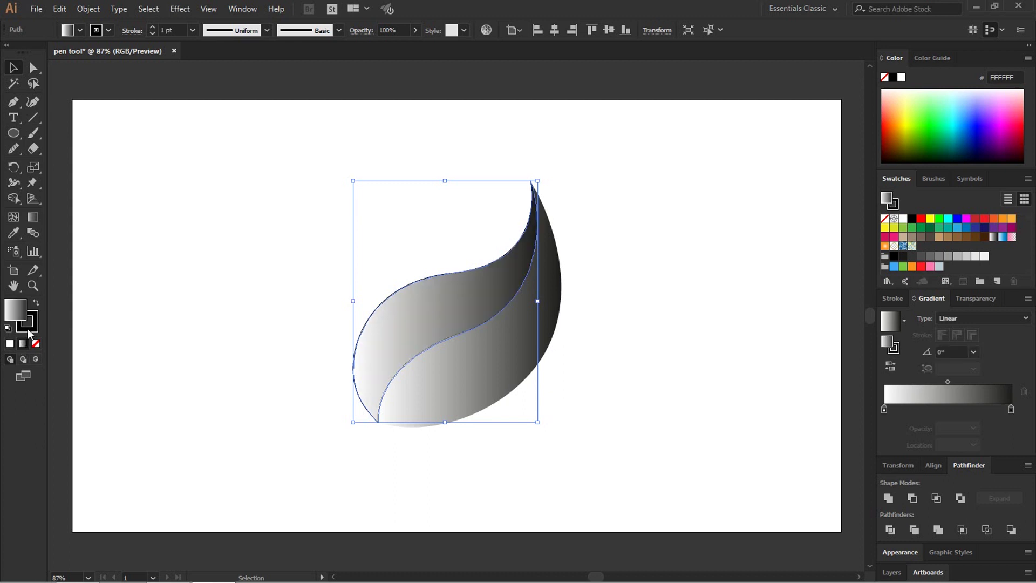
click(30, 325)
click(36, 344)
click(10, 317)
click(232, 311)
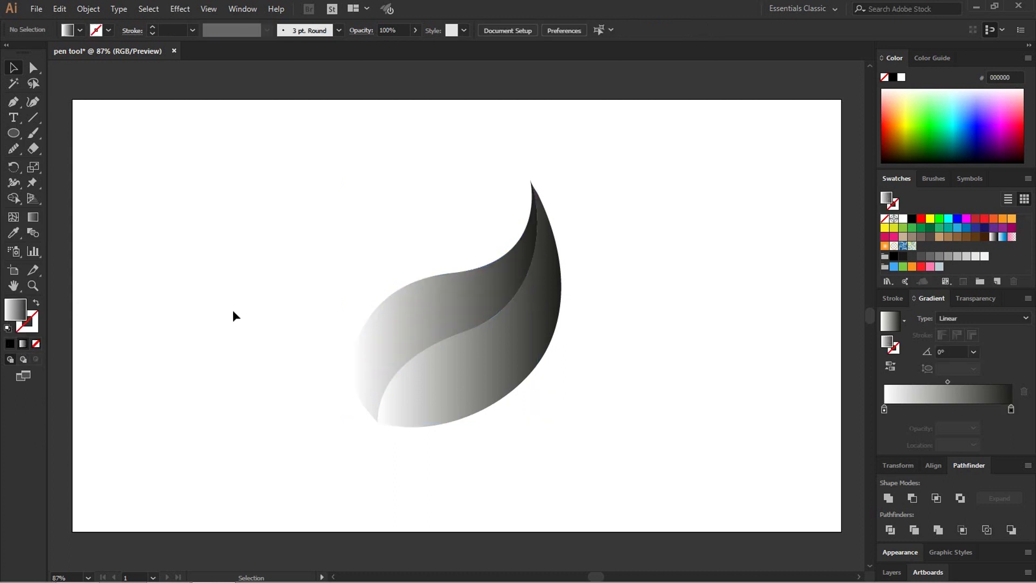
click(469, 314)
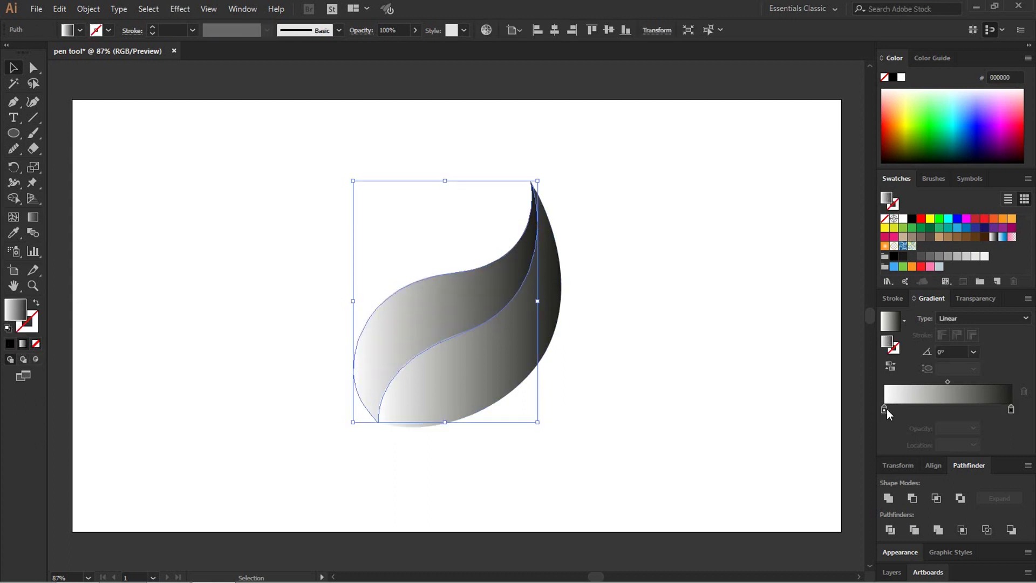
Set the gradient's start stop to dark green
double_click(887, 410)
click(898, 451)
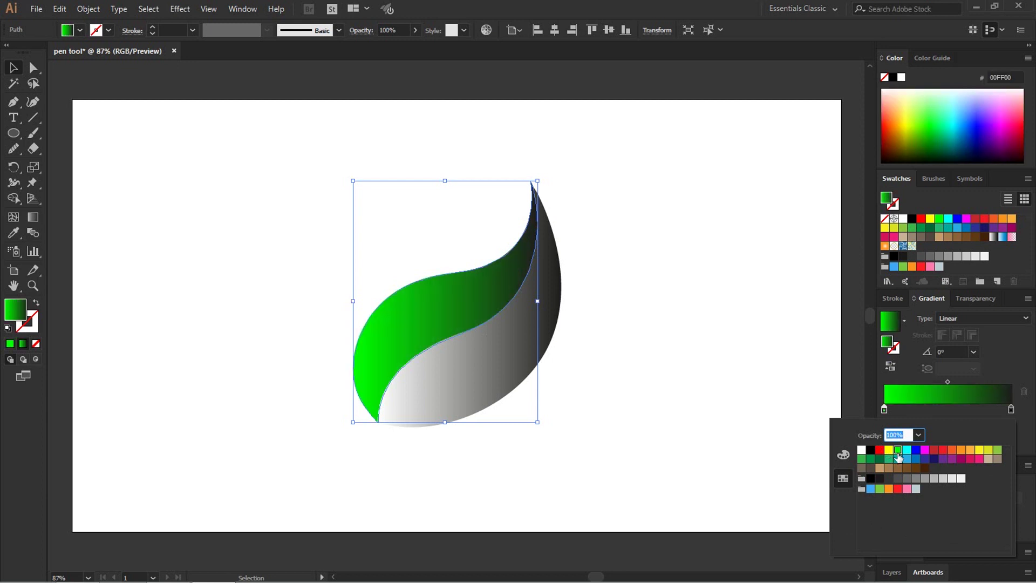
click(880, 460)
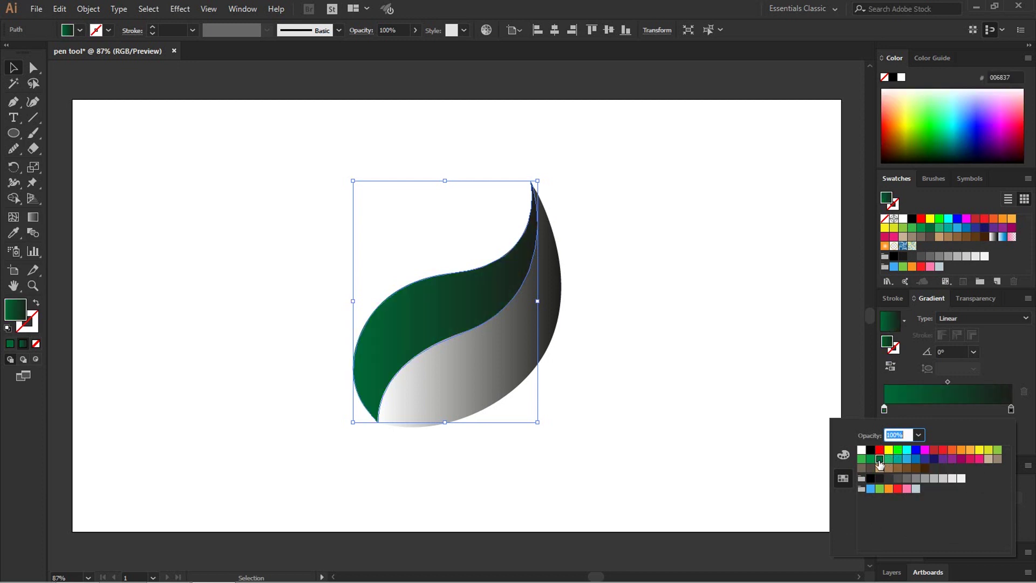
Set the gradient's end stop to yellow-green 91D300 using the RGB sliders
double_click(1011, 410)
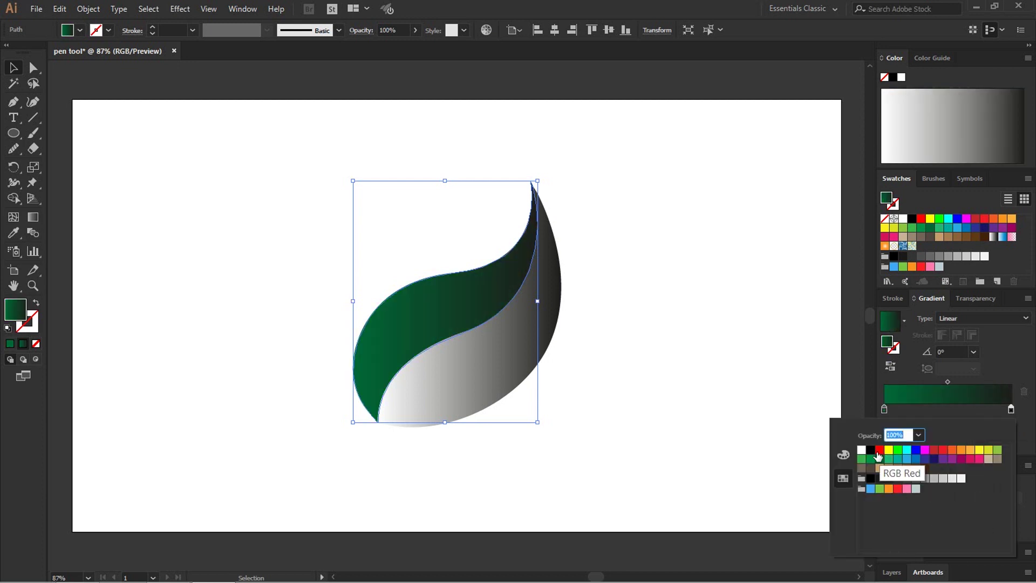
click(898, 451)
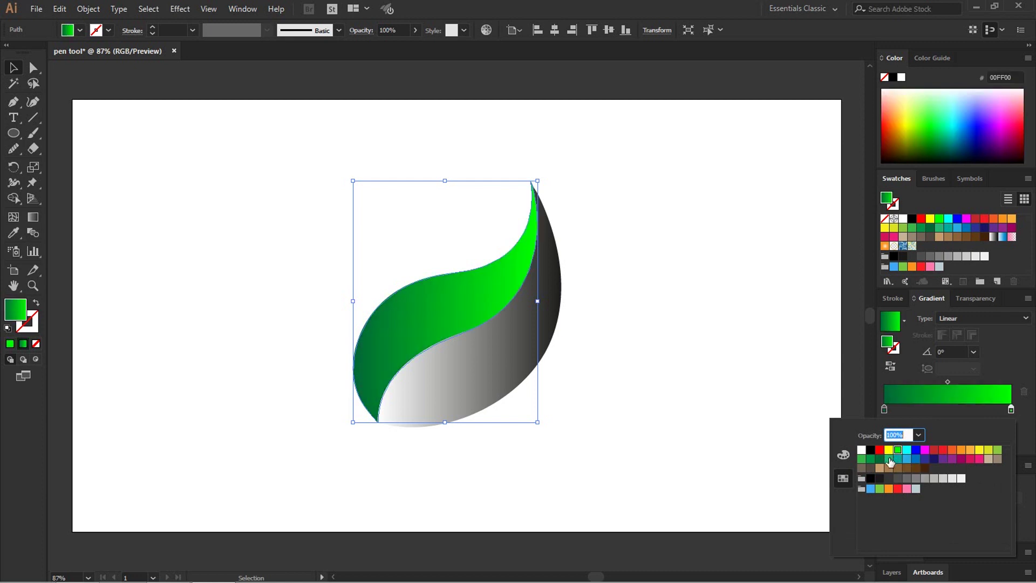
click(844, 455)
drag(916, 458, 926, 459)
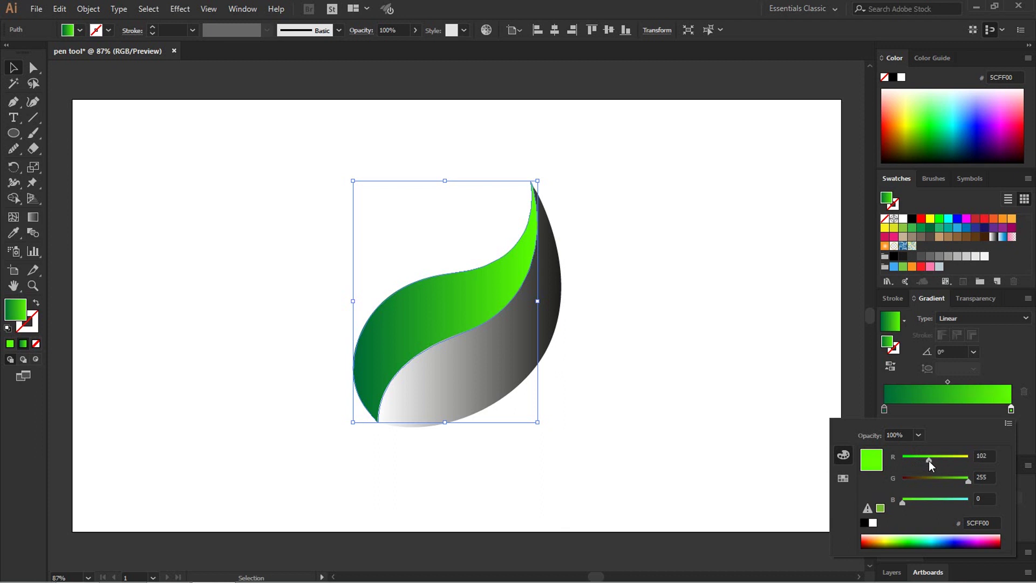
drag(927, 459, 959, 482)
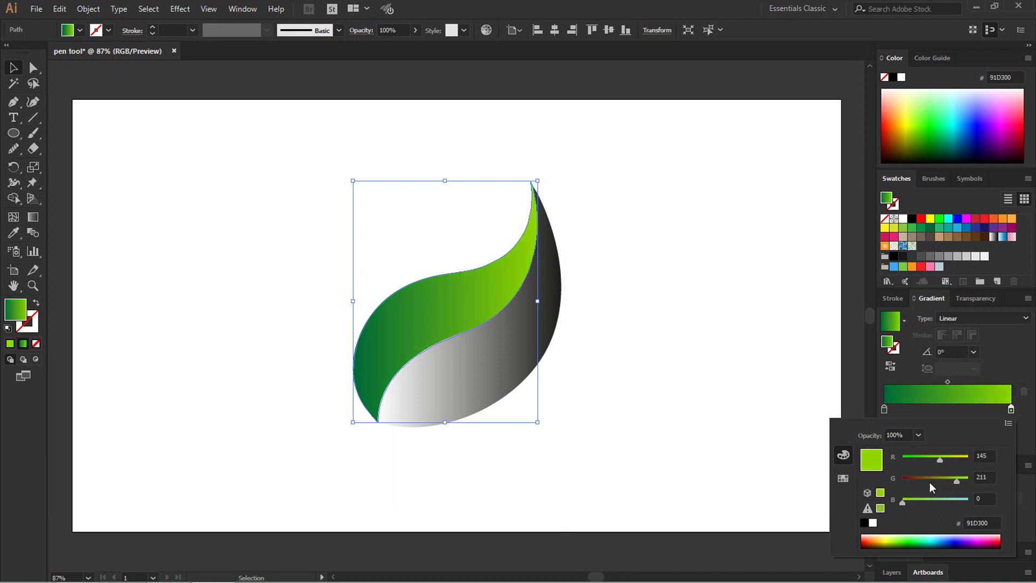
click(734, 405)
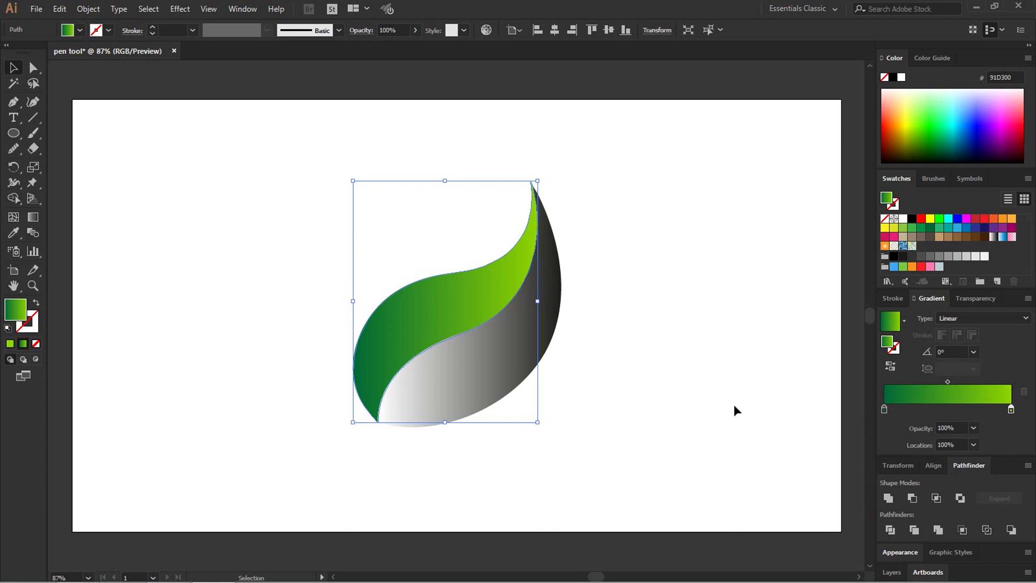
click(502, 377)
Eyedropper the green gradient onto the lower piece and run it from upper right to lower left
key(i)
click(474, 301)
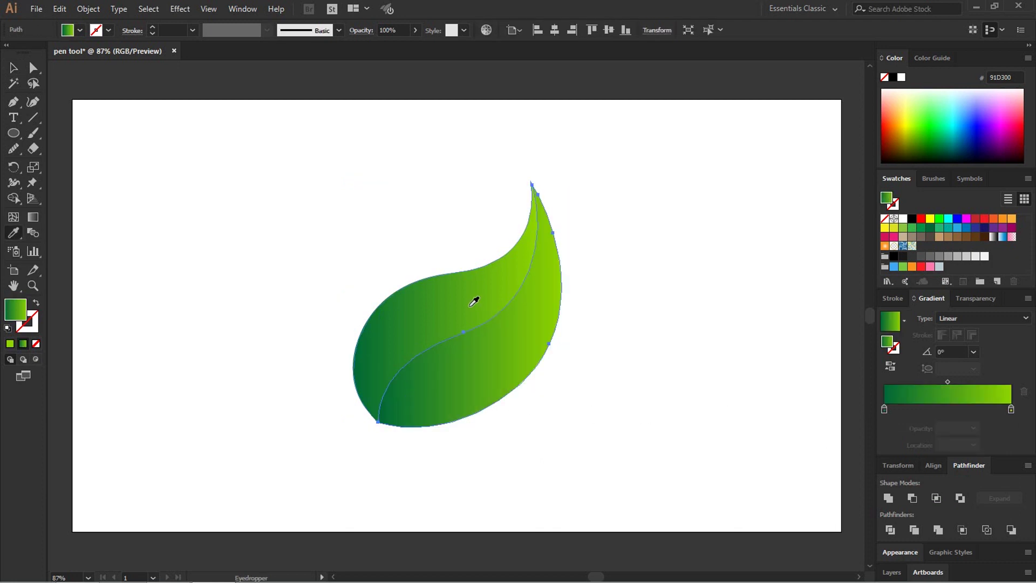
key(g)
drag(475, 313, 556, 350)
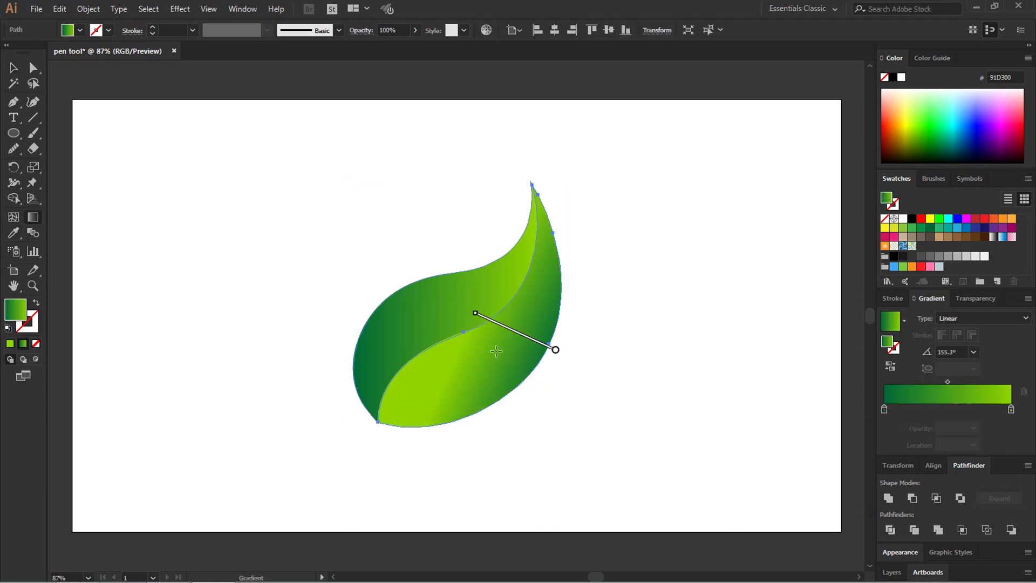
click(457, 306)
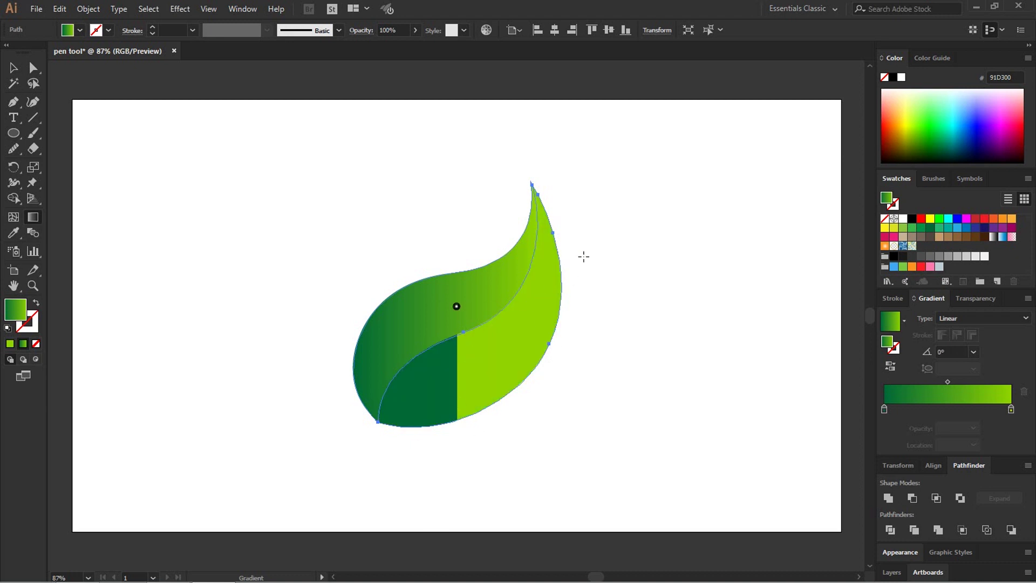
drag(577, 247, 339, 425)
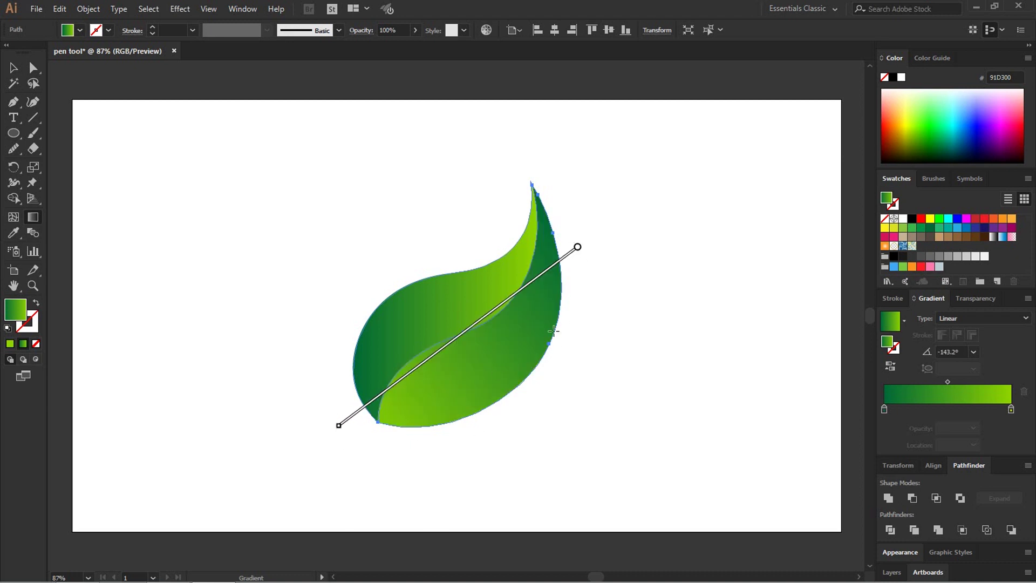
Angle the upper piece's gradient at about 30°, then deselect
ctrl+click(426, 326)
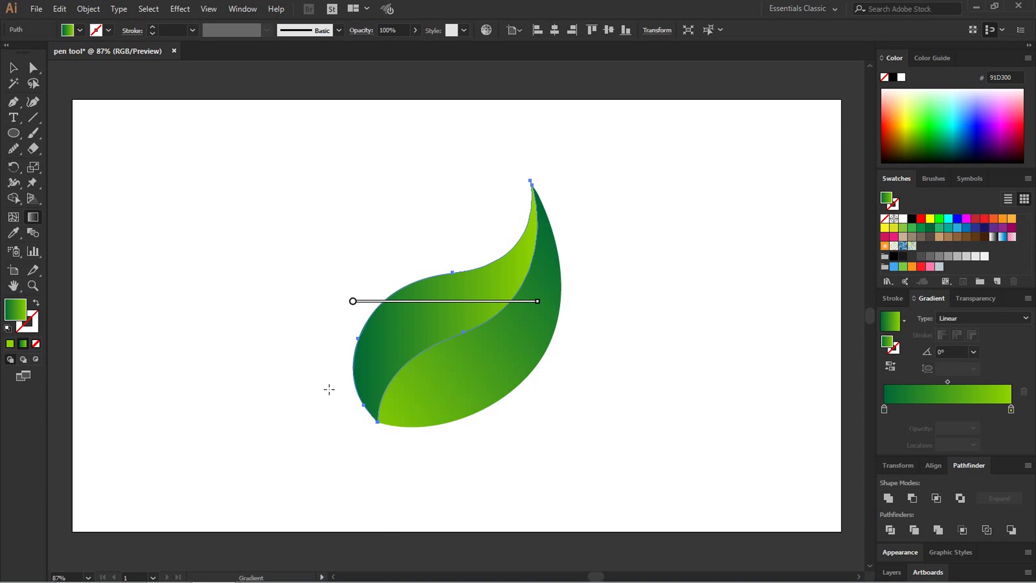
drag(329, 389, 589, 230)
key(v)
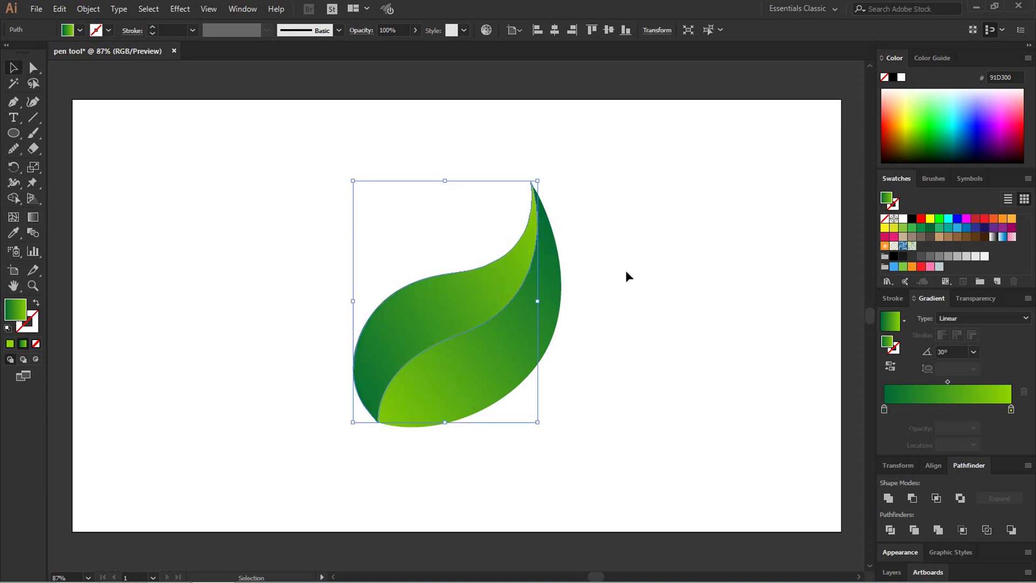
click(627, 273)
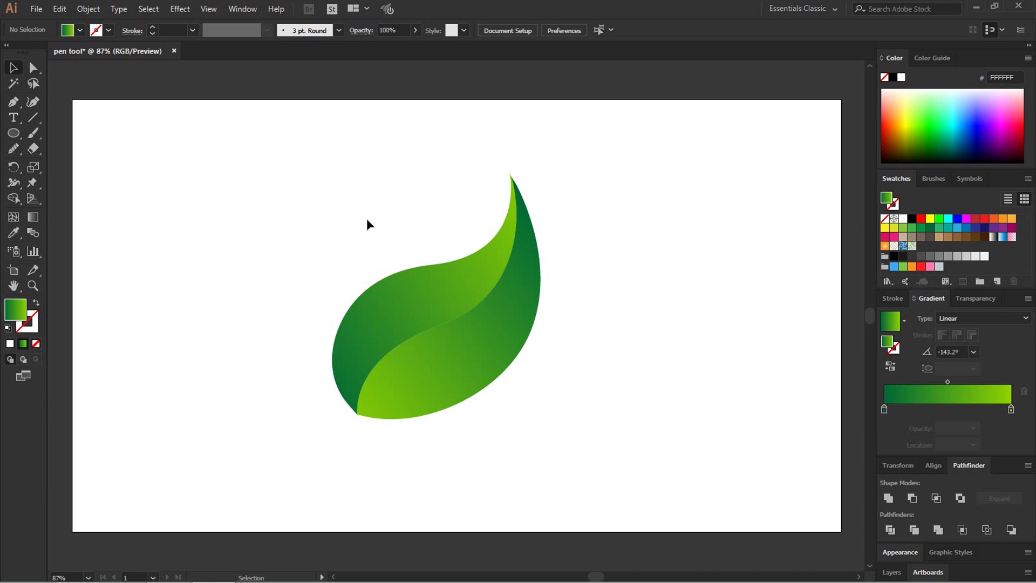
Select both leaf halves to review their green gradients, then reselect the lower half
drag(369, 217, 583, 400)
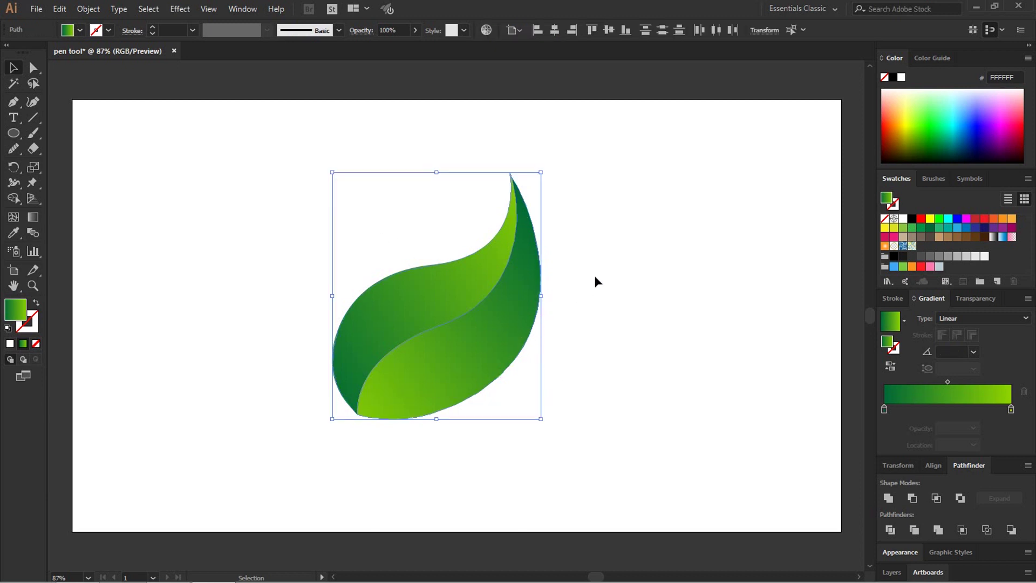
click(556, 393)
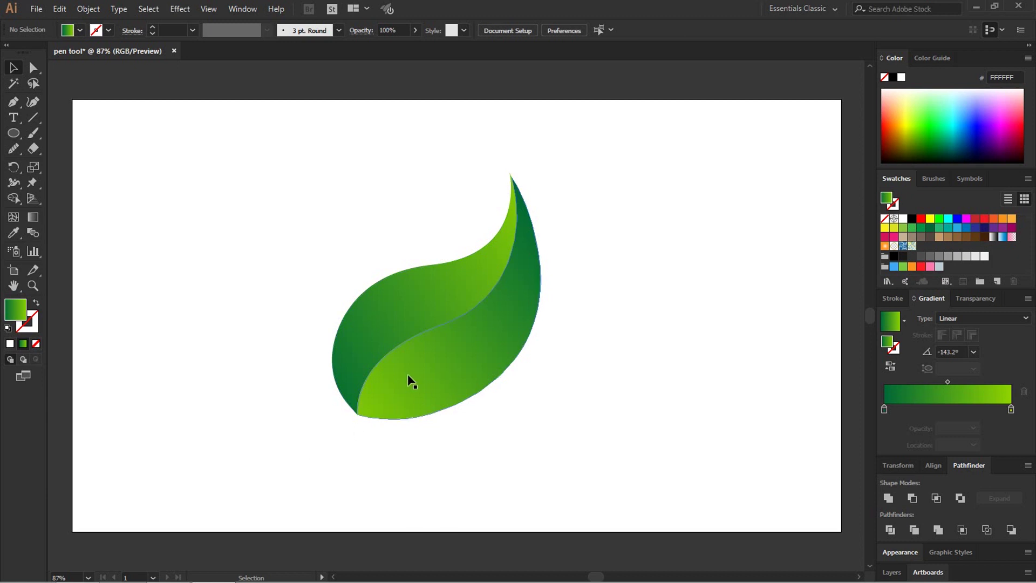
click(455, 371)
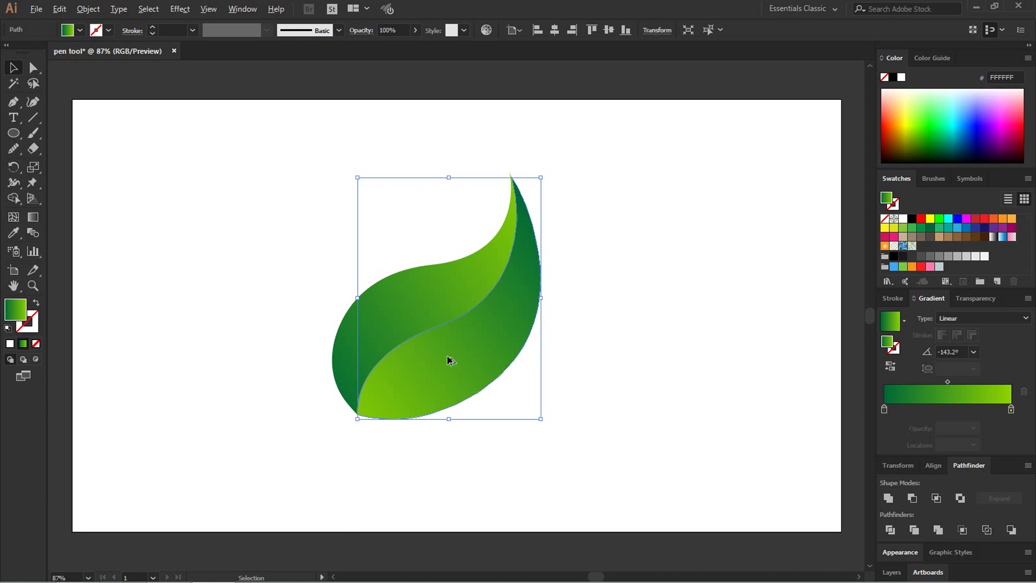
Alt-drag a copy of the lower leaf half to the right, nudge it right and down, and select both copies
drag(450, 358, 632, 372)
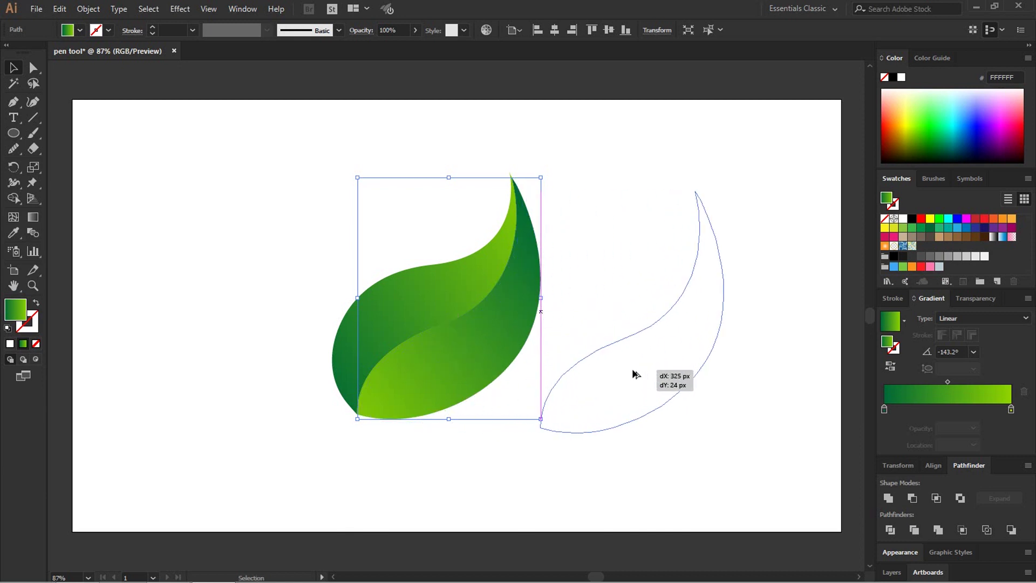
key(a)
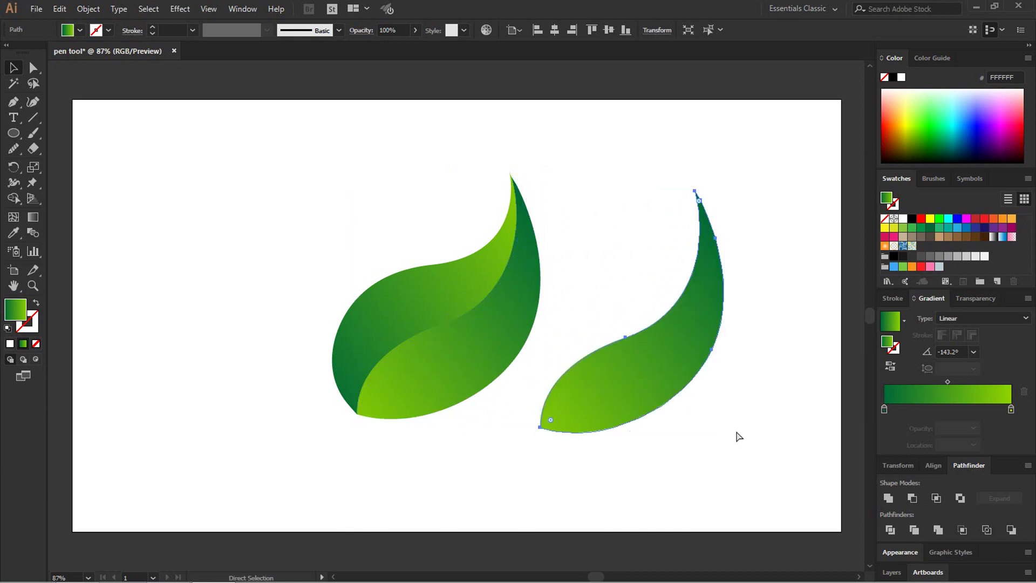
key(v)
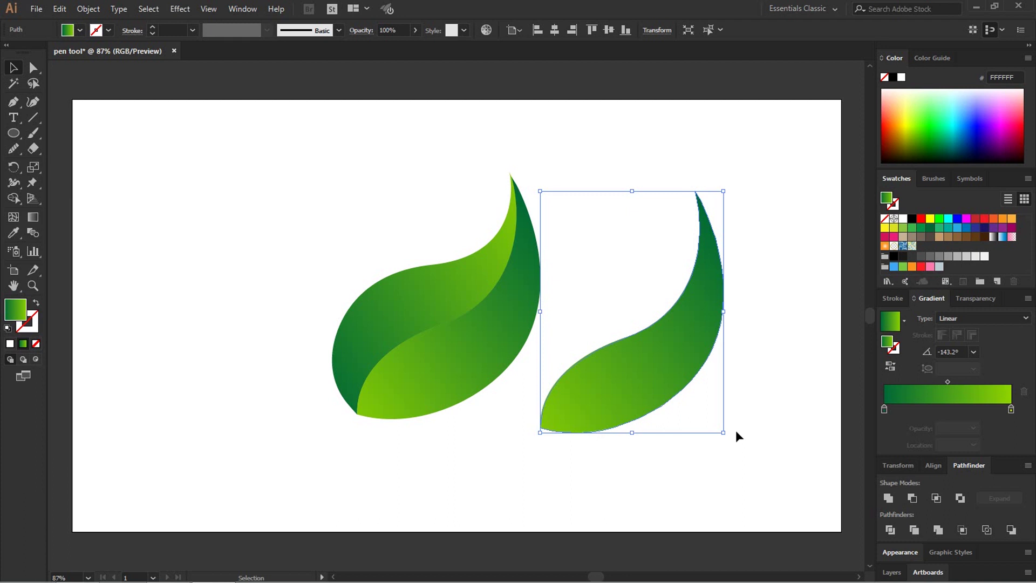
key(Right)
key(Down)
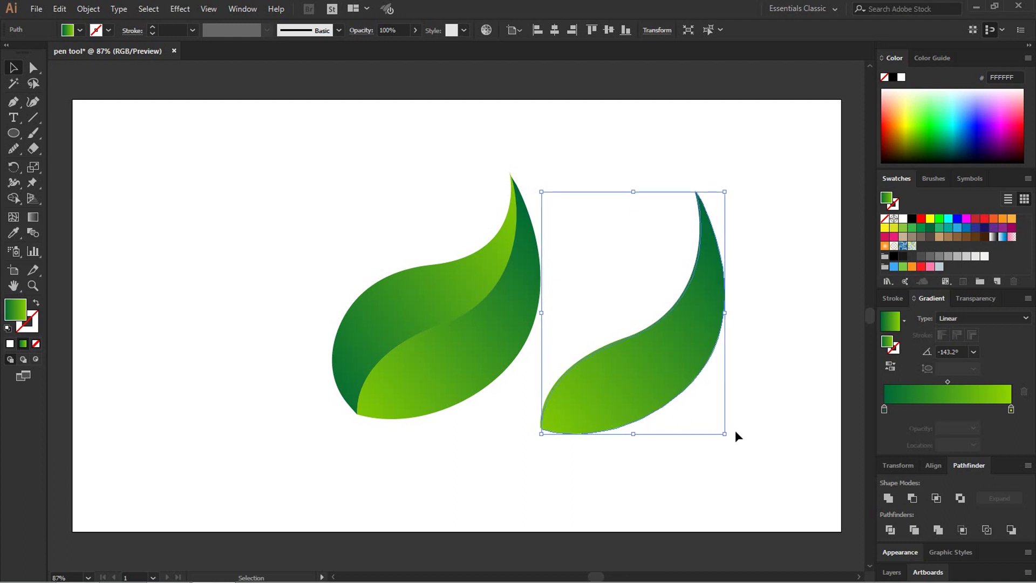
drag(704, 147, 666, 339)
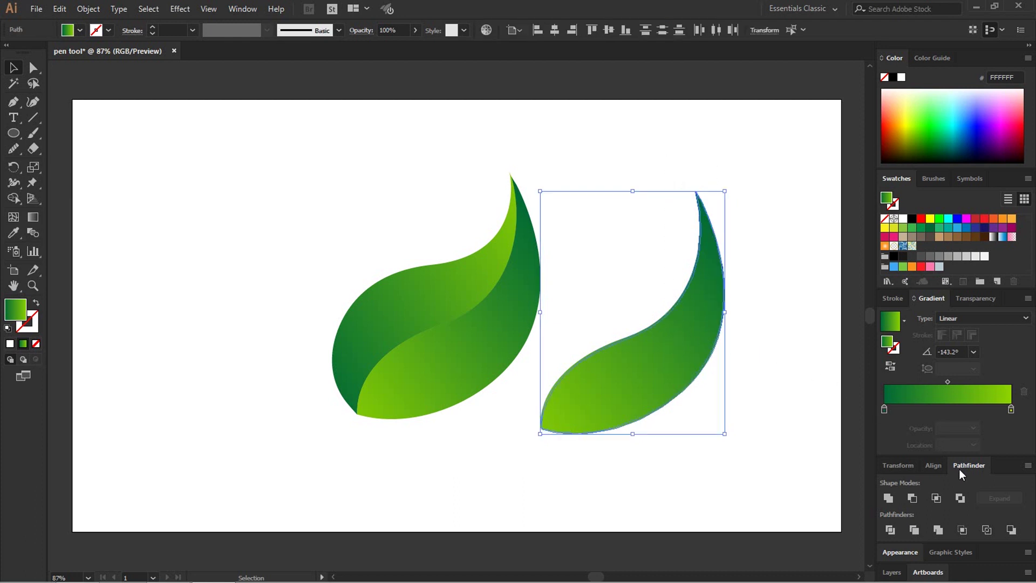
Subtract the front copy with Minus Front and fill the resulting thin sliver white
click(914, 501)
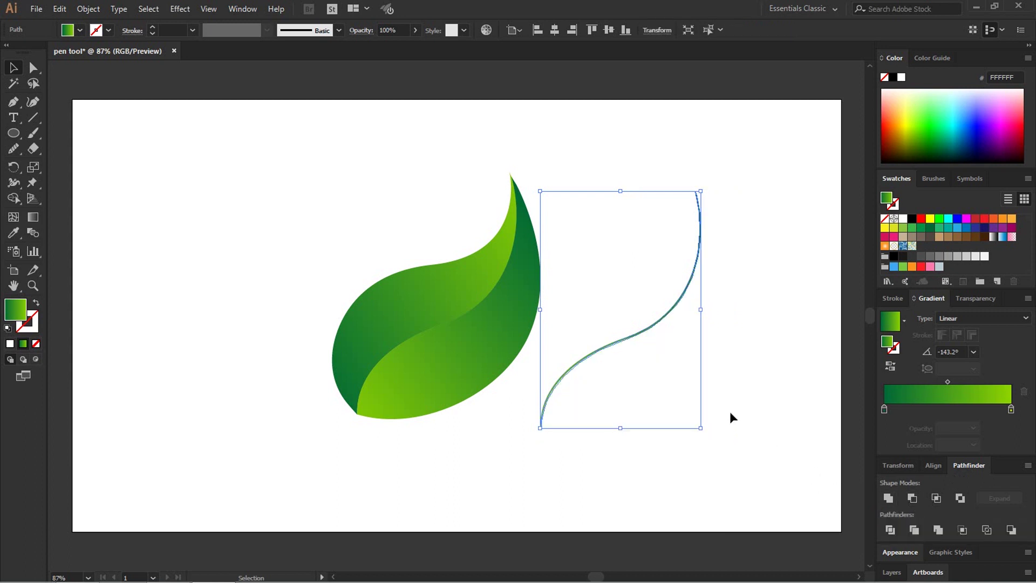
click(727, 386)
click(669, 313)
click(903, 219)
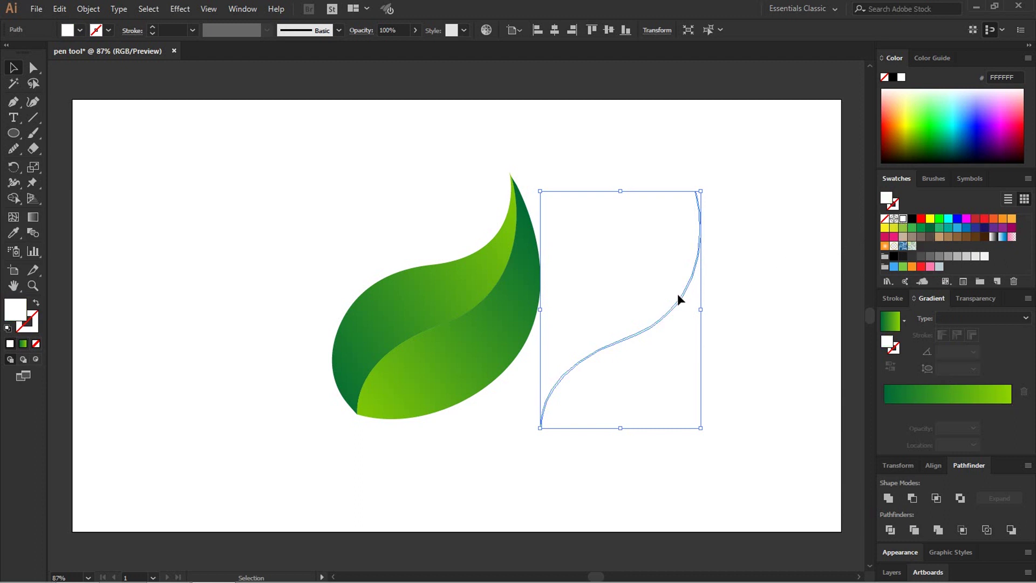
Move the white sliver onto the leaf's seam and adjust its stacking order with Arrange
drag(670, 301, 494, 285)
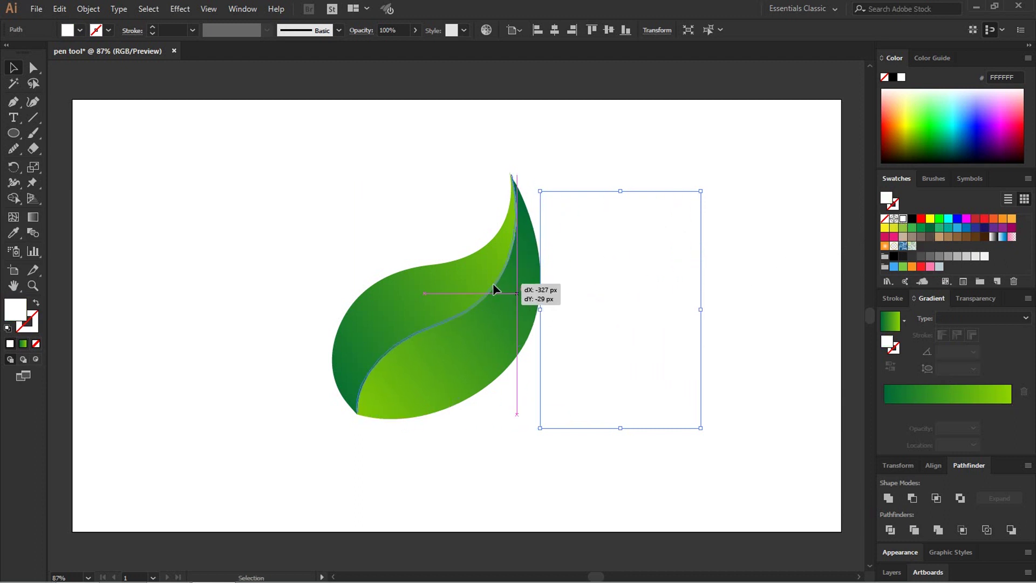
drag(493, 283, 493, 283)
right_click(494, 284)
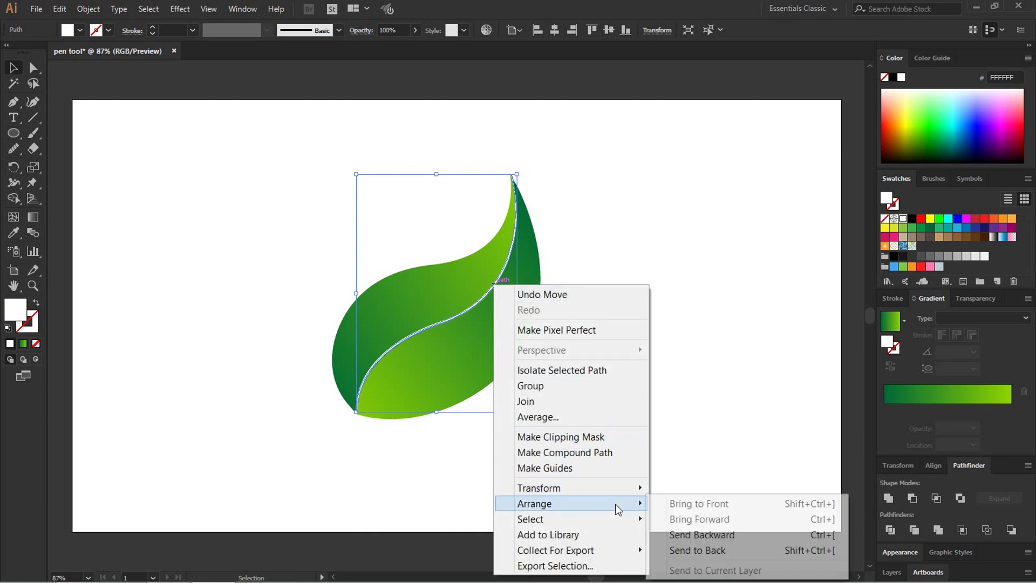
click(665, 500)
click(685, 371)
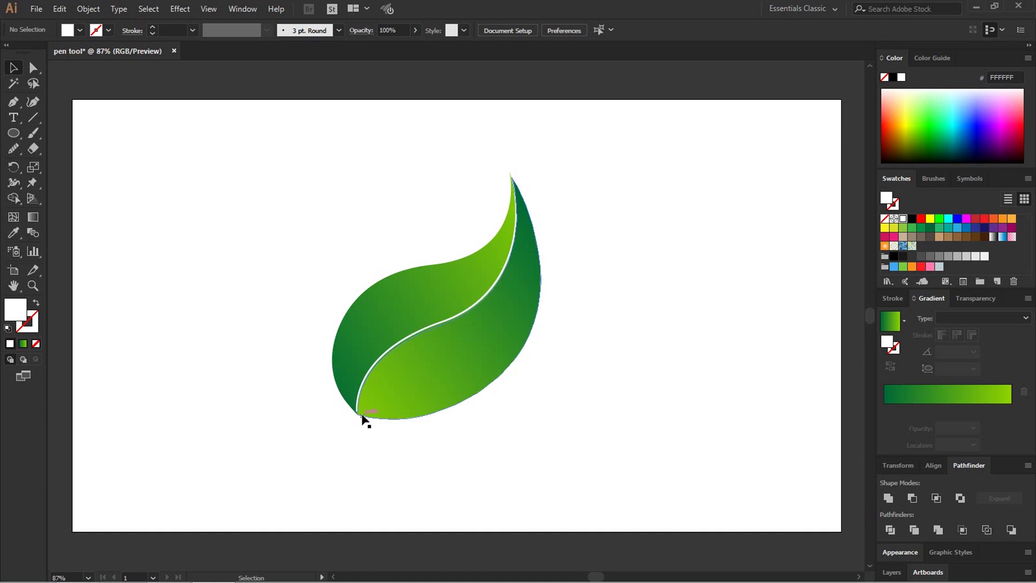
Zoom in and shift the white midrib down to fit the leaf's bottom tip
scroll(361, 419, up, 3)
scroll(346, 429, up, 2)
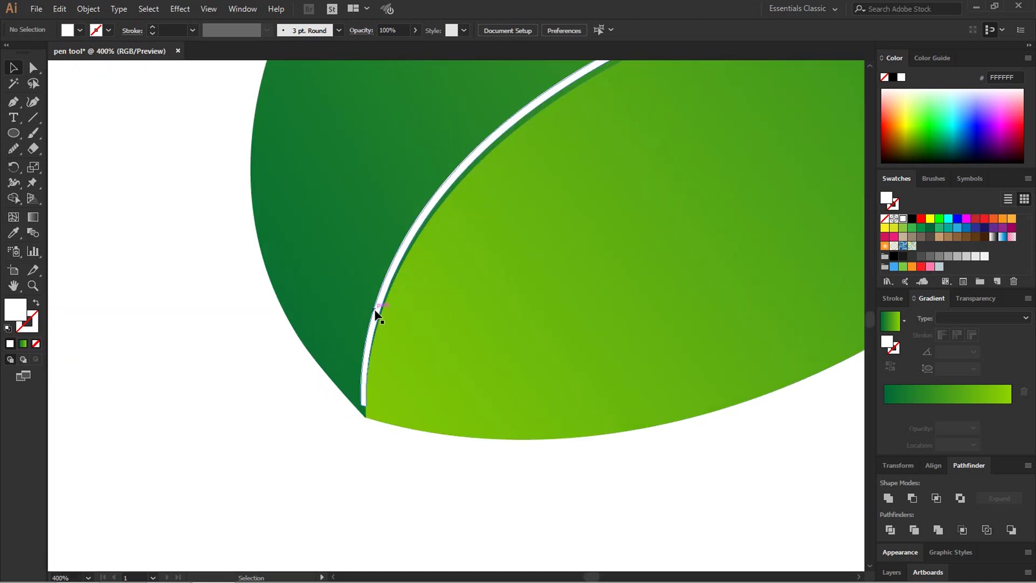
drag(376, 314, 374, 321)
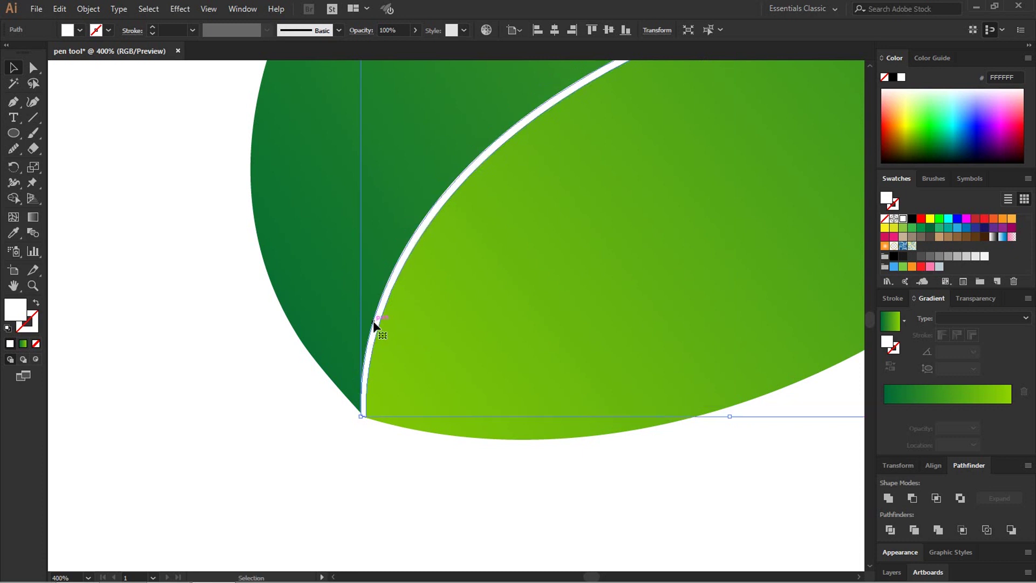
click(254, 374)
Pull the midrib's top anchor up into the leaf tip, then zoom back out to the artboard
scroll(558, 319, up, 5)
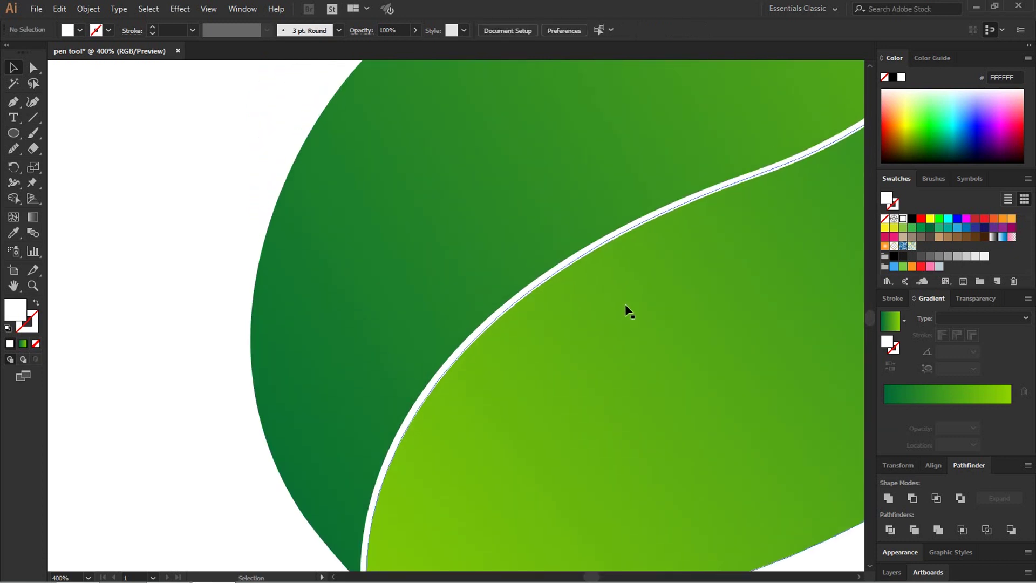
drag(644, 305, 315, 422)
scroll(504, 425, up, 5)
scroll(530, 479, up, 3)
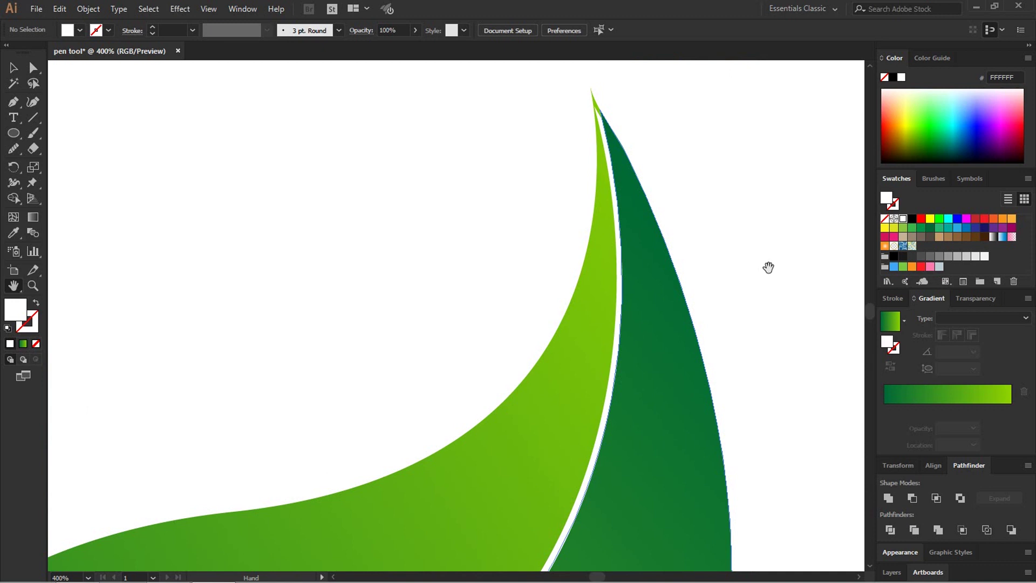
key(v)
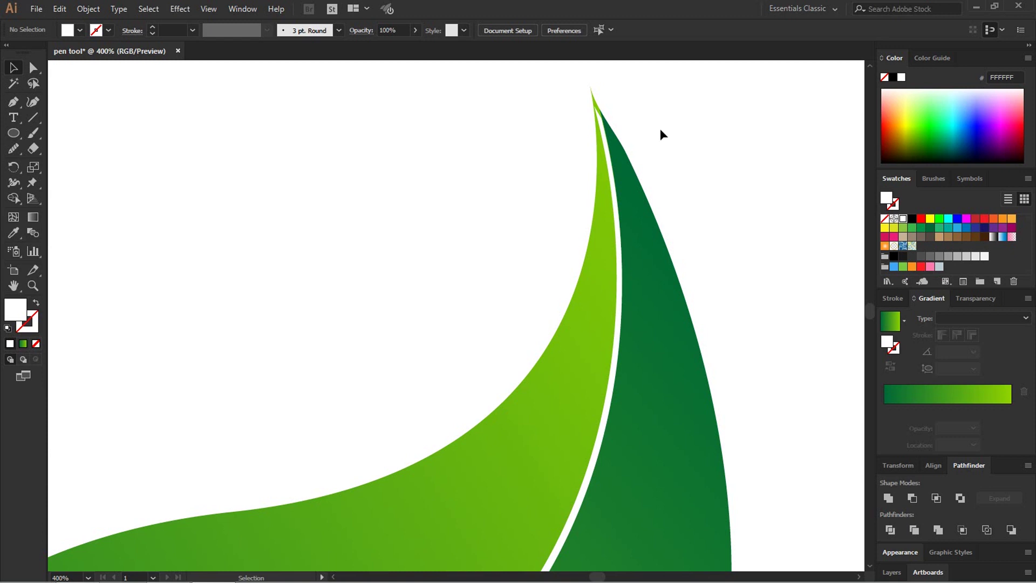
click(602, 129)
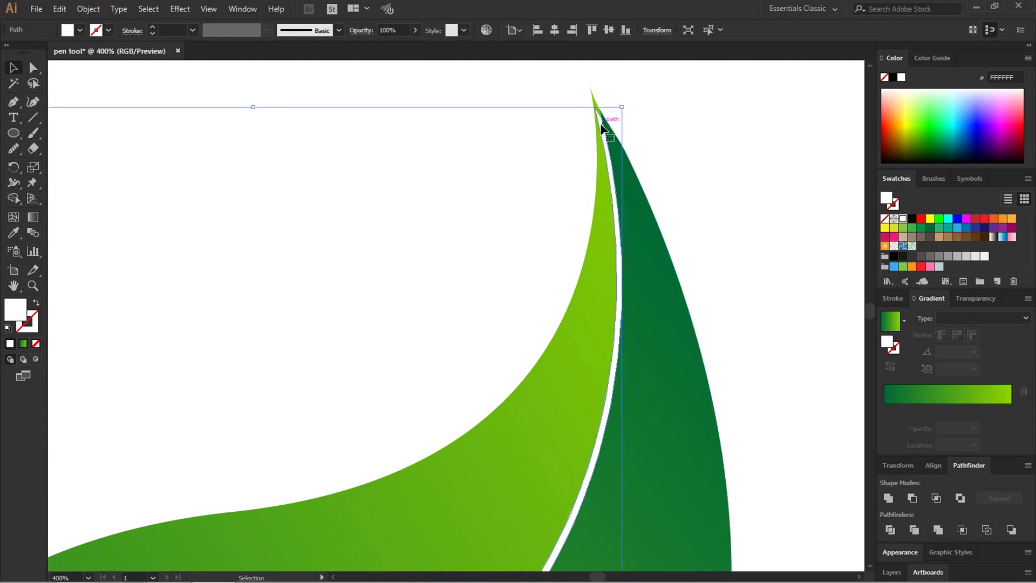
key(a)
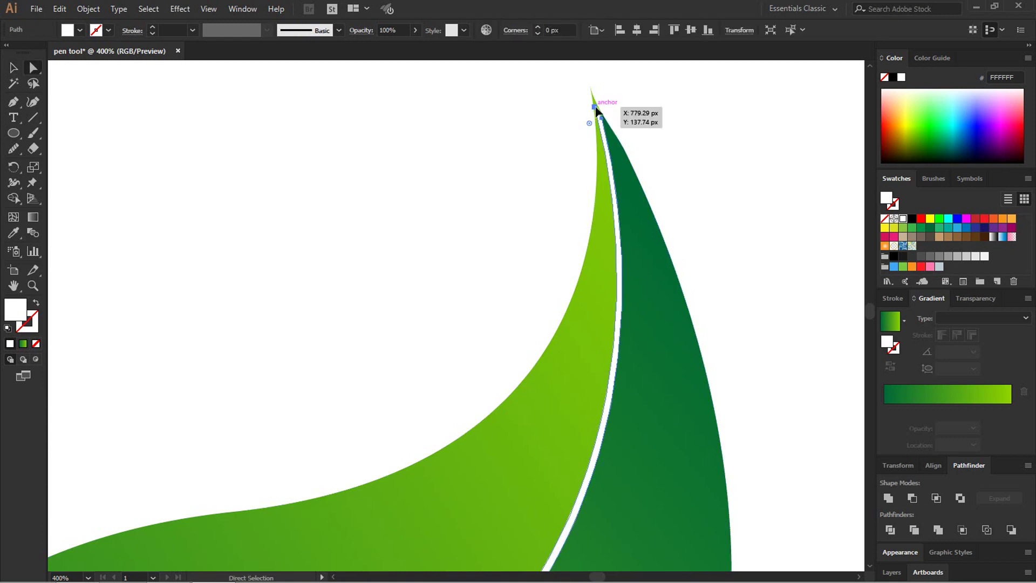
click(596, 110)
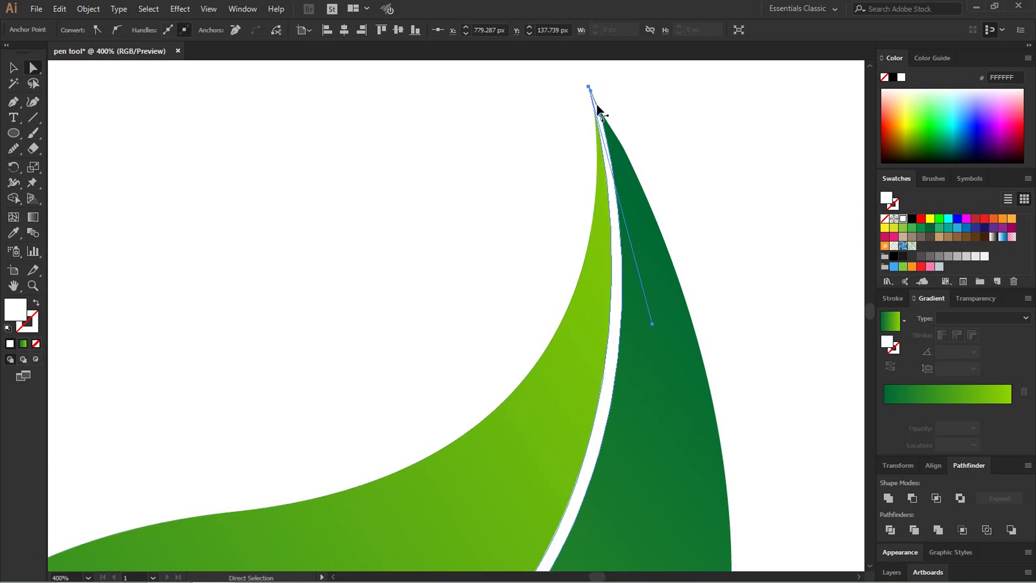
drag(597, 107, 599, 108)
click(648, 111)
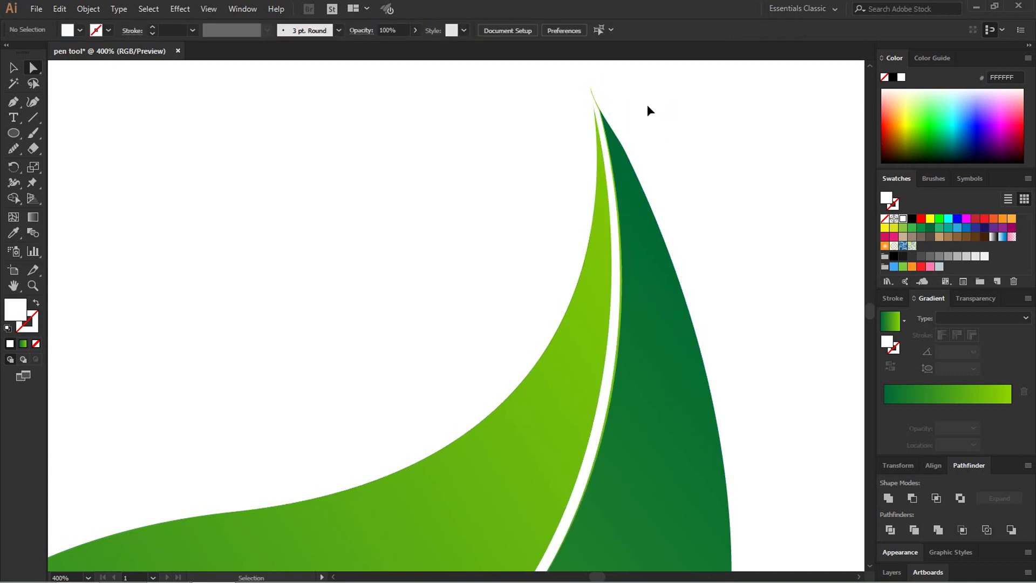
key(ctrl+0)
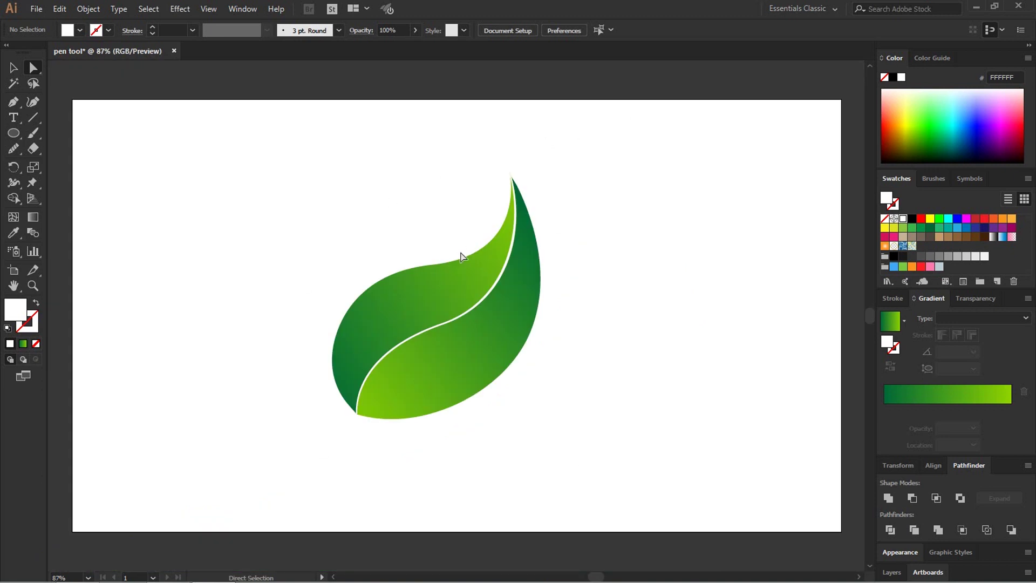
Group both green leaf halves with the white midrib and move the group up and right
key(v)
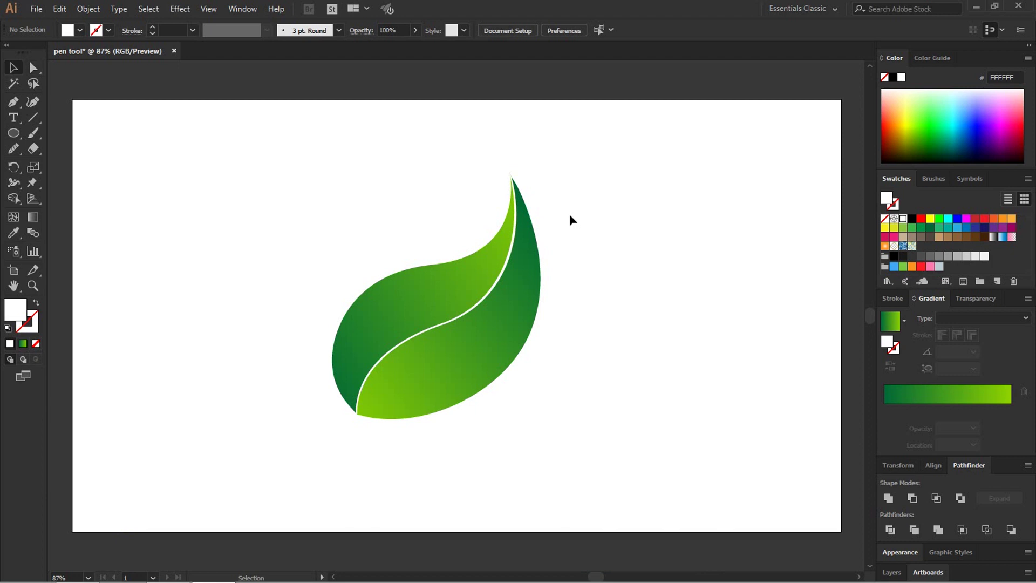
drag(598, 183, 302, 459)
right_click(403, 301)
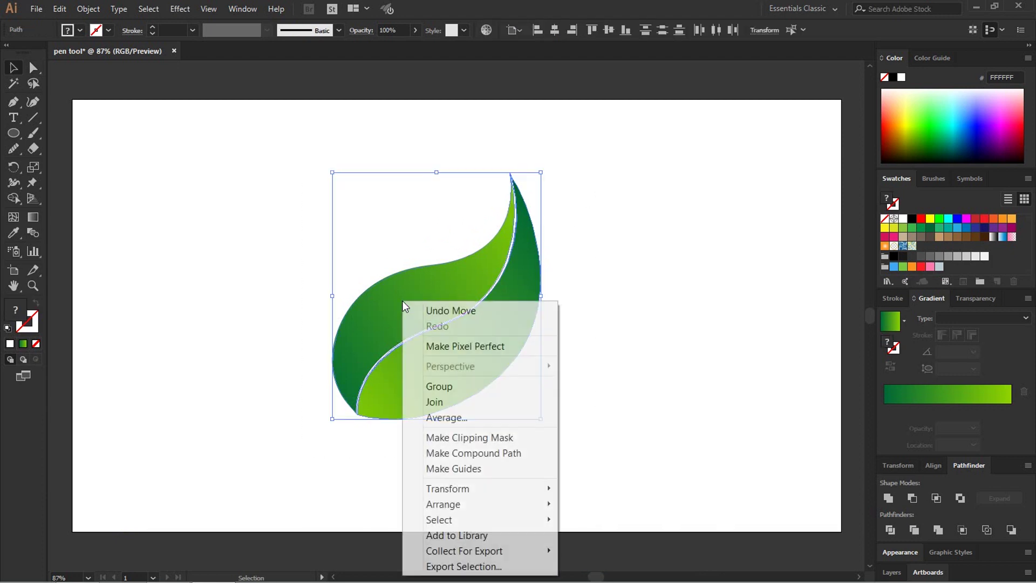
click(440, 387)
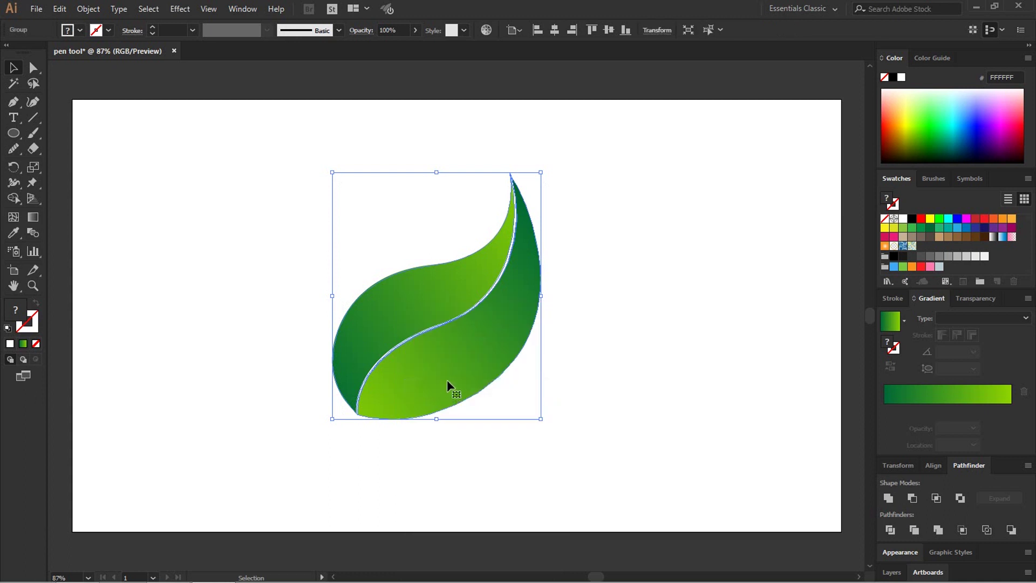
drag(449, 353, 543, 303)
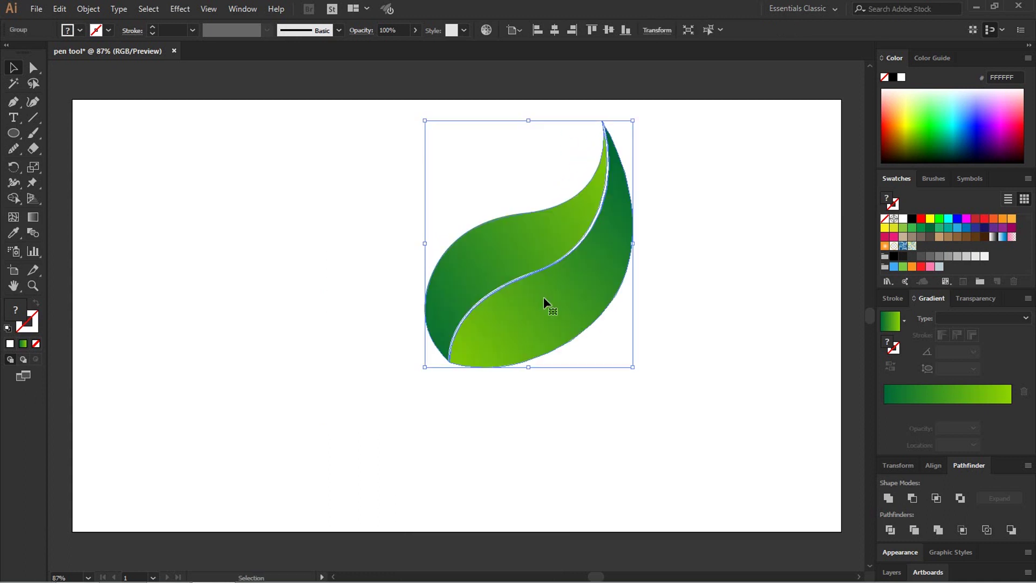
key(a)
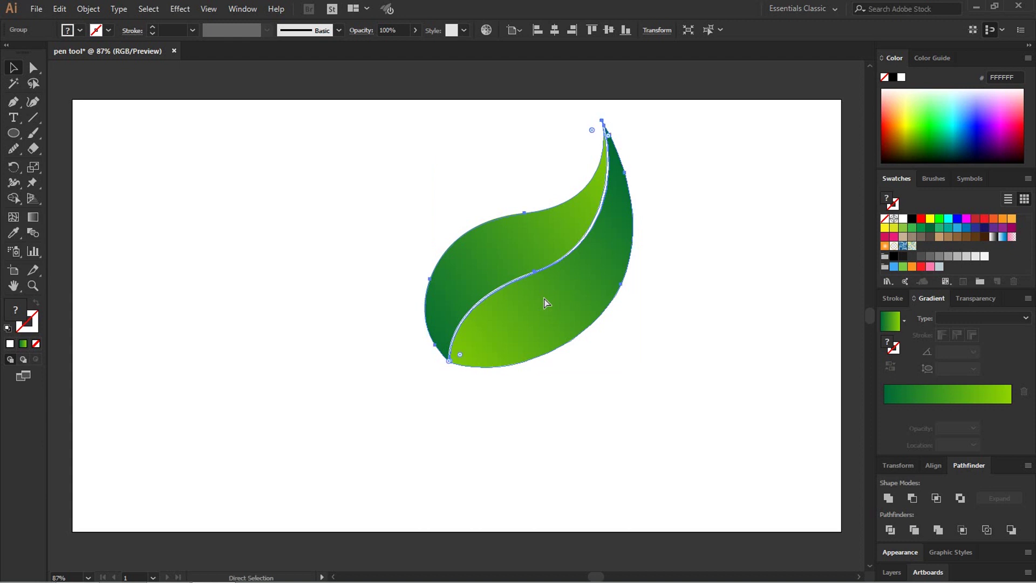
key(v)
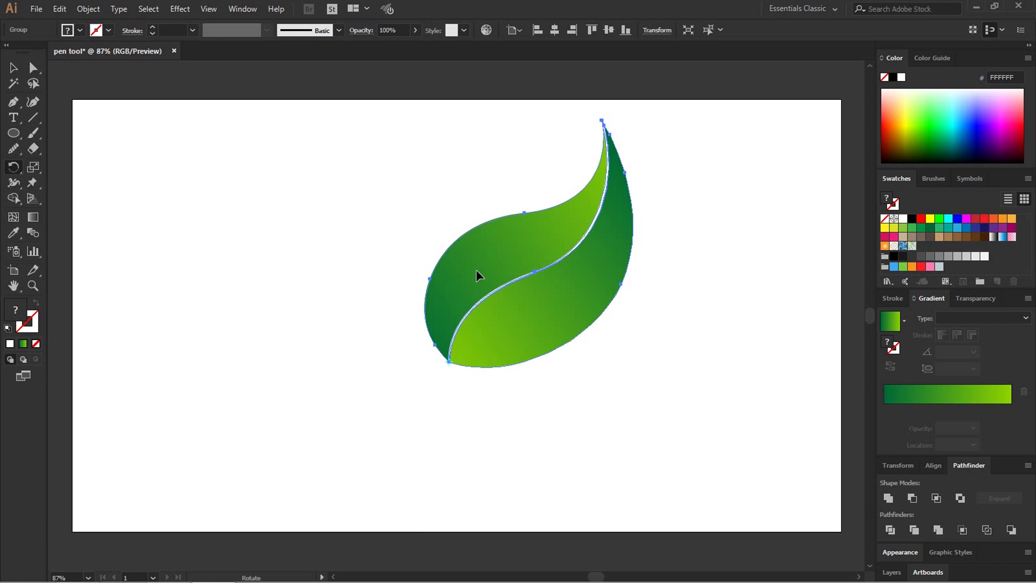
Rotate a copy of the leaf around its bottom point, shrink it, and reposition both leaves
mouse_move(476, 270)
mouse_down()
mouse_move(270, 416)
mouse_move(277, 518)
mouse_up()
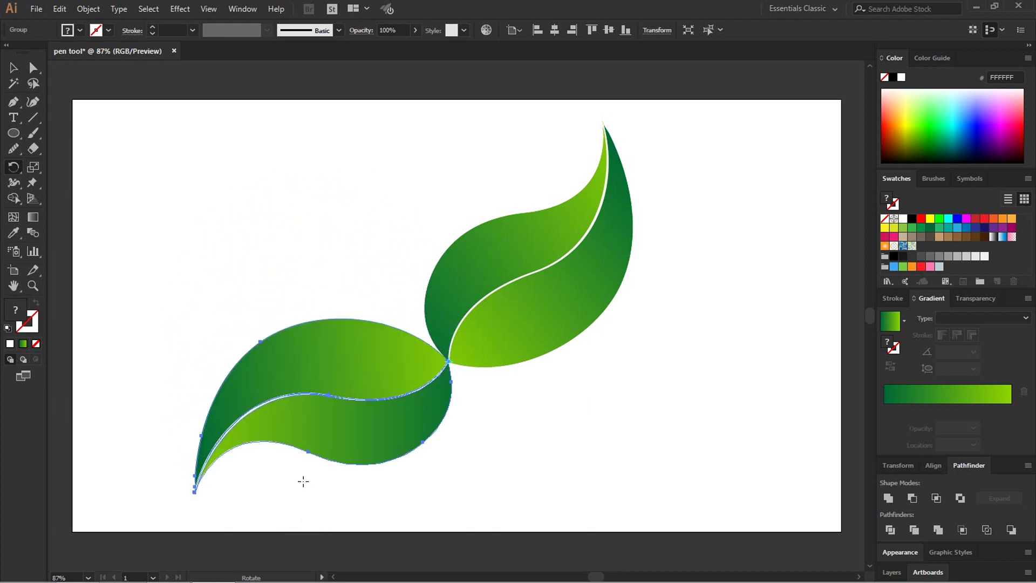
key(v)
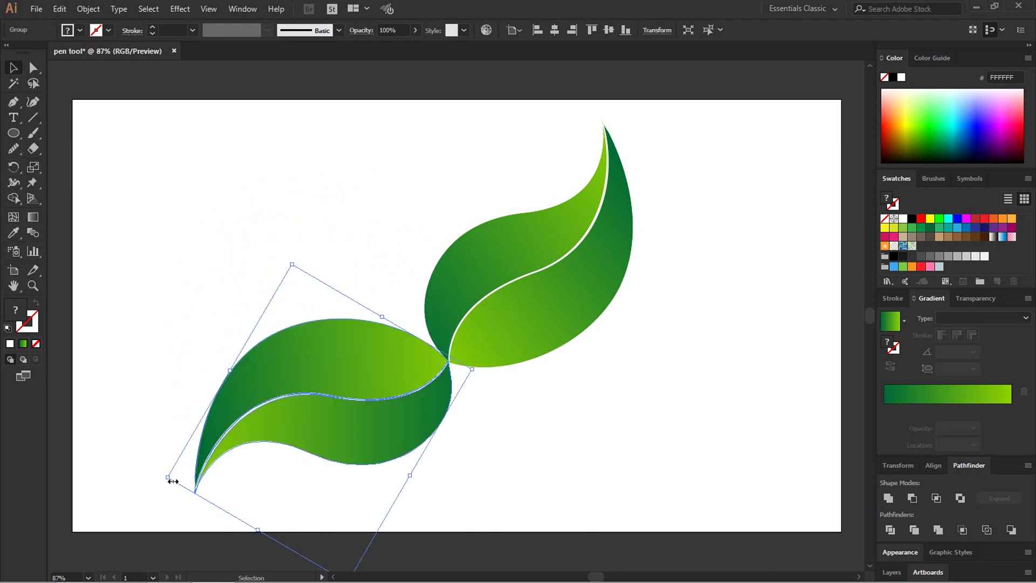
mouse_move(164, 478)
mouse_down()
mouse_move(228, 445)
mouse_move(153, 446)
mouse_up()
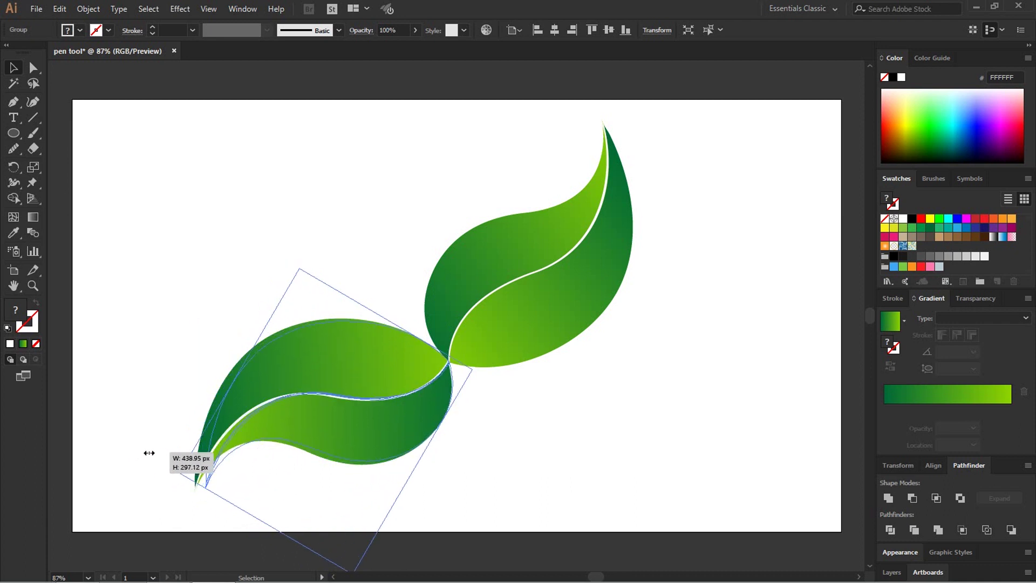
click(526, 425)
key(ctrl+a)
drag(636, 116, 678, 232)
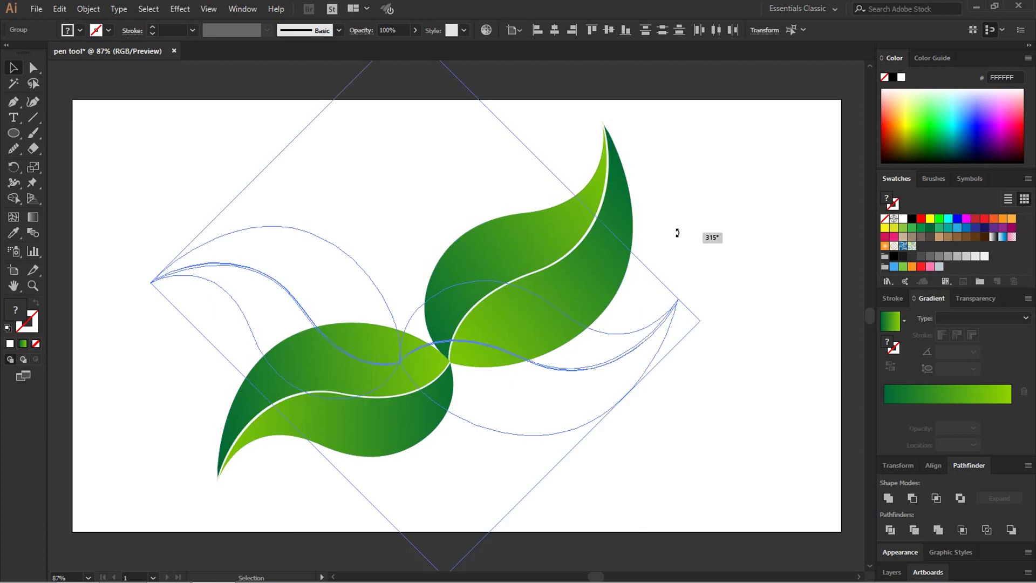
drag(538, 392, 559, 333)
Shrink the left leaf and place it beside the large leaf's base
click(398, 273)
drag(208, 376, 254, 323)
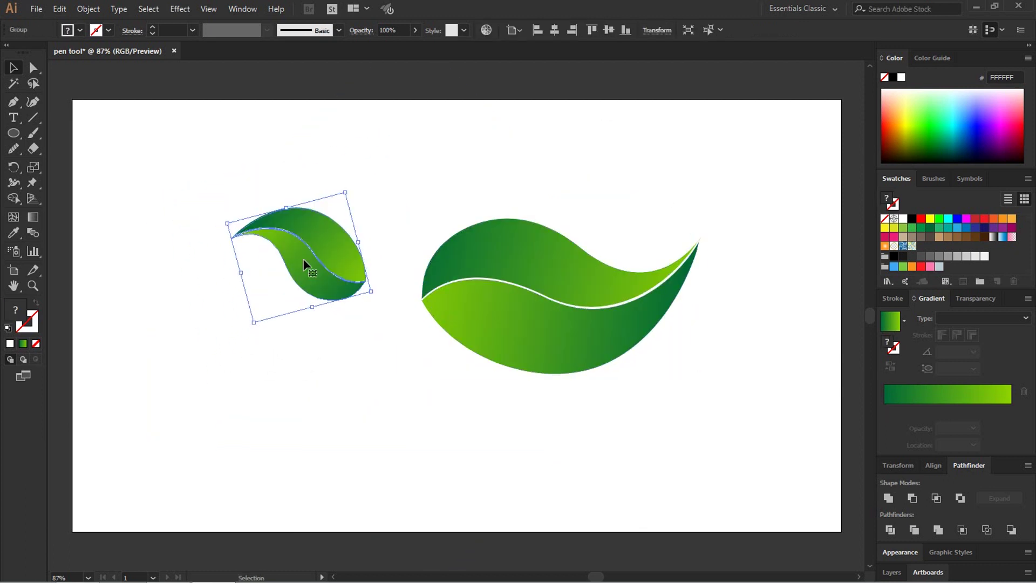
drag(326, 240, 380, 258)
click(378, 390)
Rotate both leaves about 40° counterclockwise and move the pair to the artboard's left
key(ctrl+a)
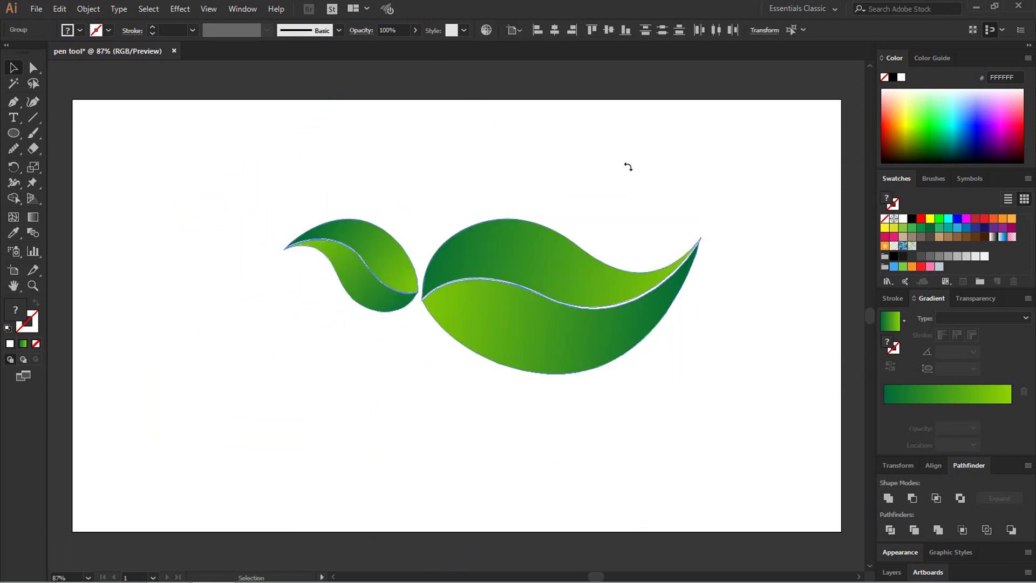
drag(699, 220, 602, 108)
key(ctrl+shift+a)
click(555, 291)
key(ctrl+a)
right_click(500, 271)
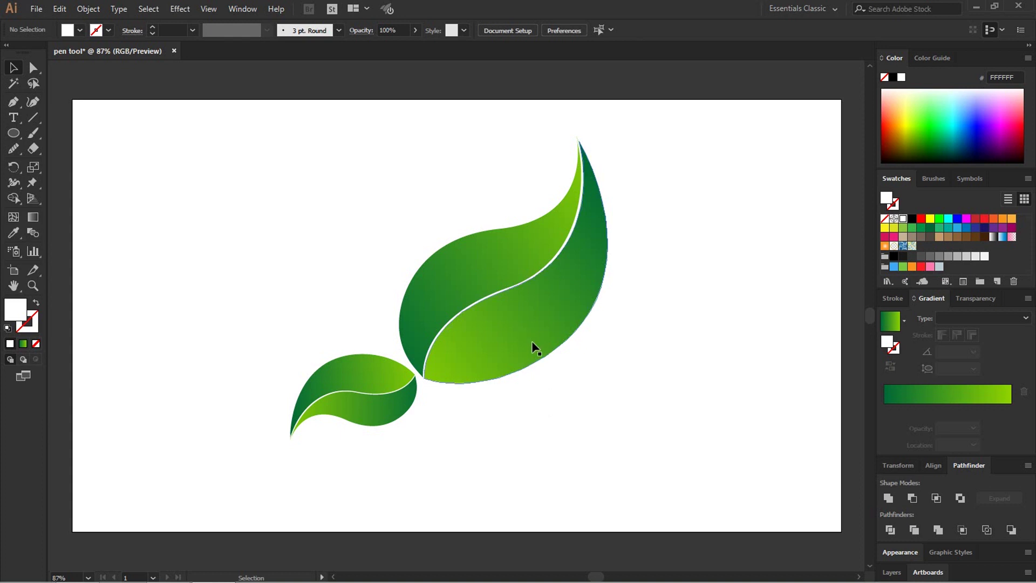
drag(533, 342, 326, 325)
click(563, 322)
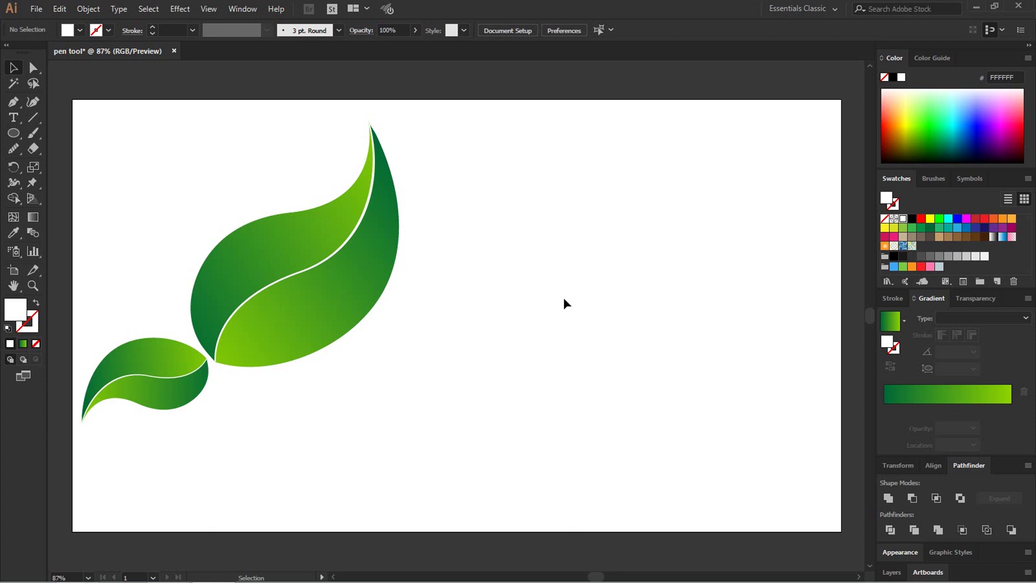
Draw a closed Pen-tool triangle with no fill and a black outline, corners left, top and lower right
key(ctrl+z)
key(p)
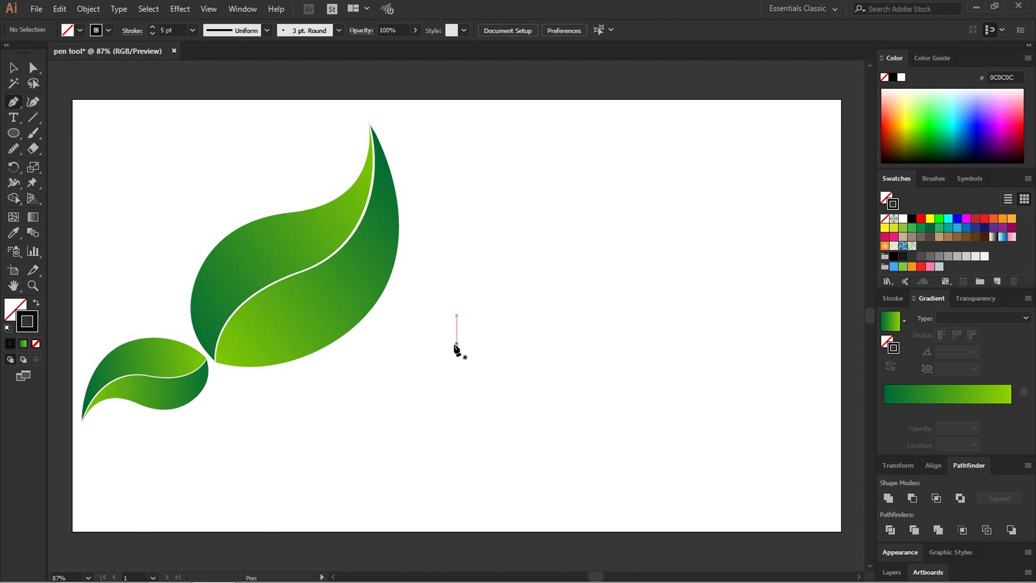
click(428, 367)
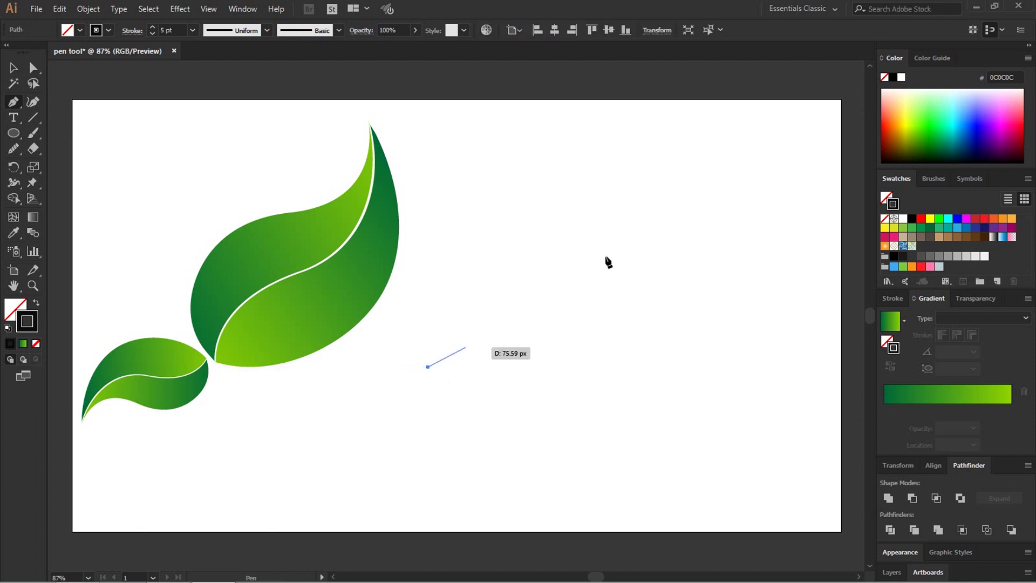
click(663, 219)
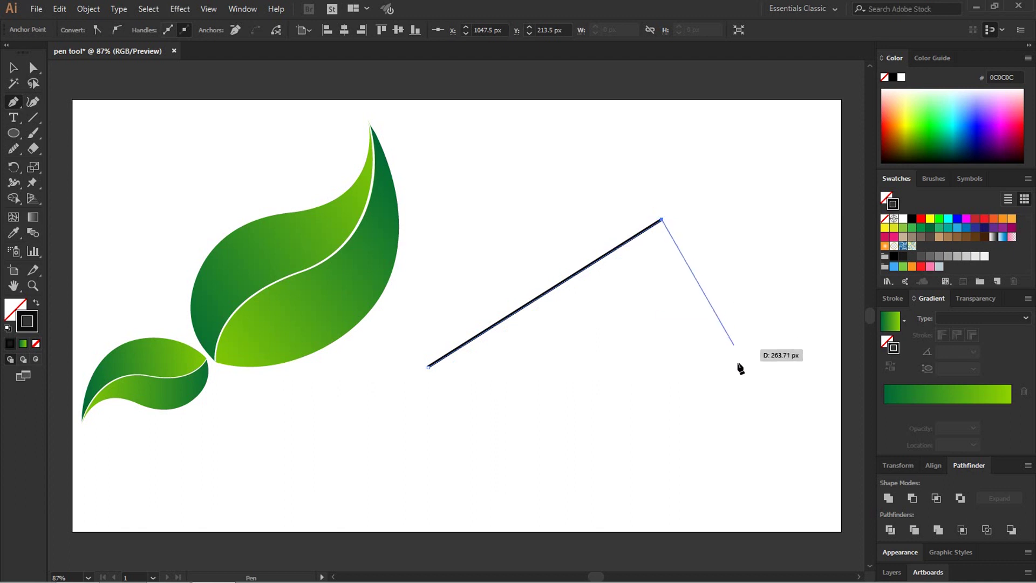
click(760, 418)
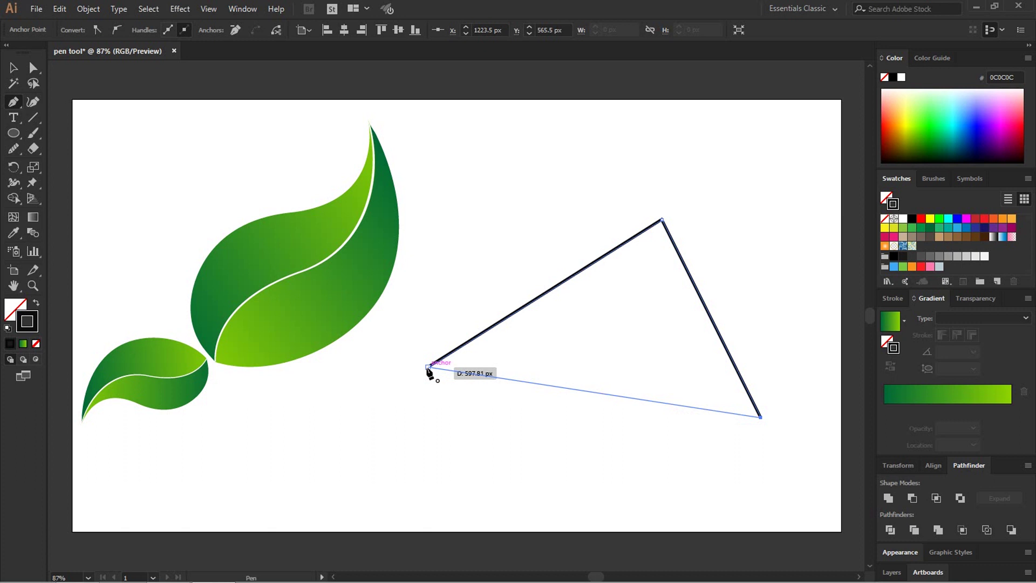
click(428, 368)
Reselect the triangle and move it higher on the artboard
key(v)
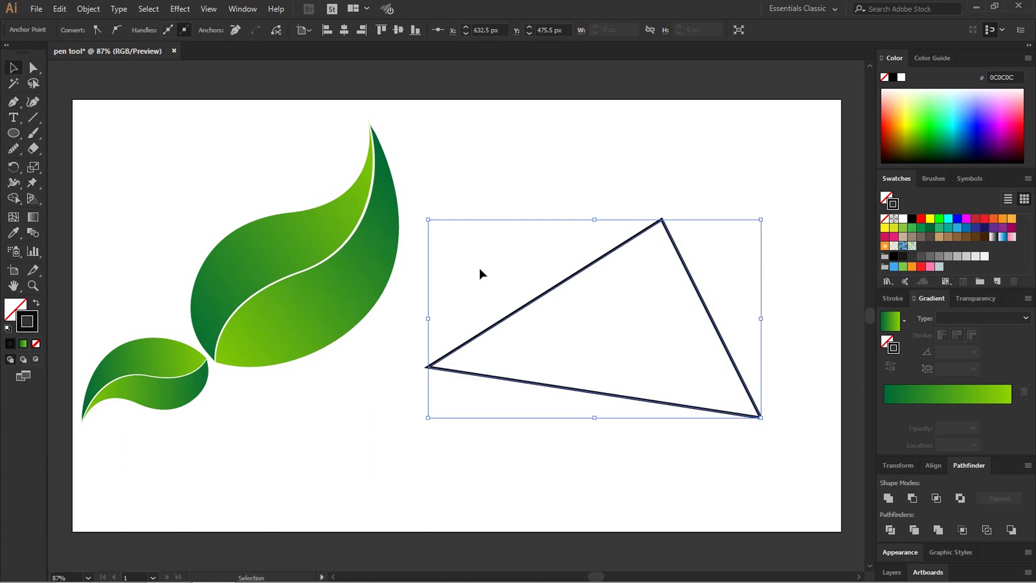
click(485, 218)
click(584, 268)
drag(584, 268, 594, 188)
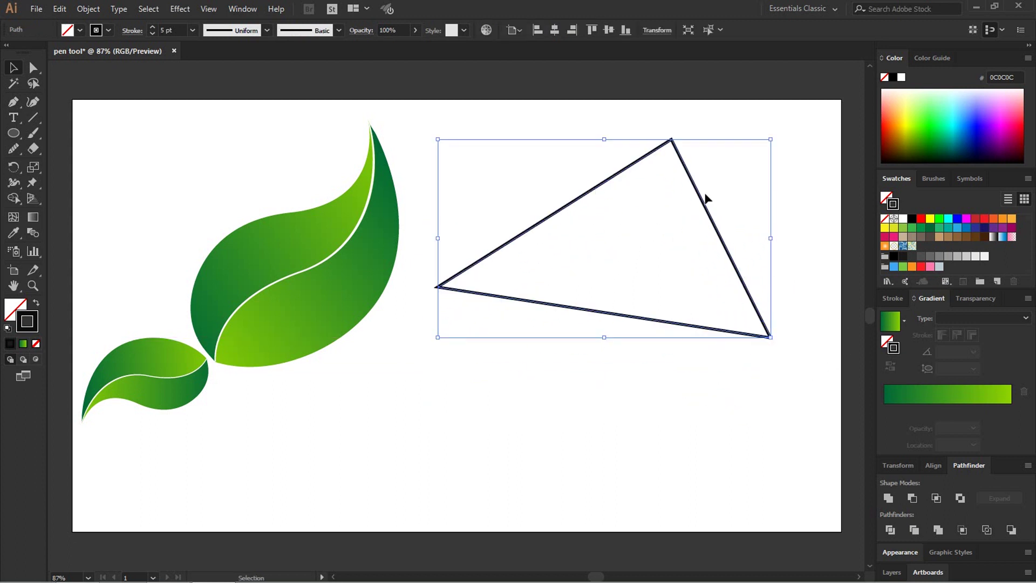
Make the triangle solid dark brown with its outline removed
click(922, 218)
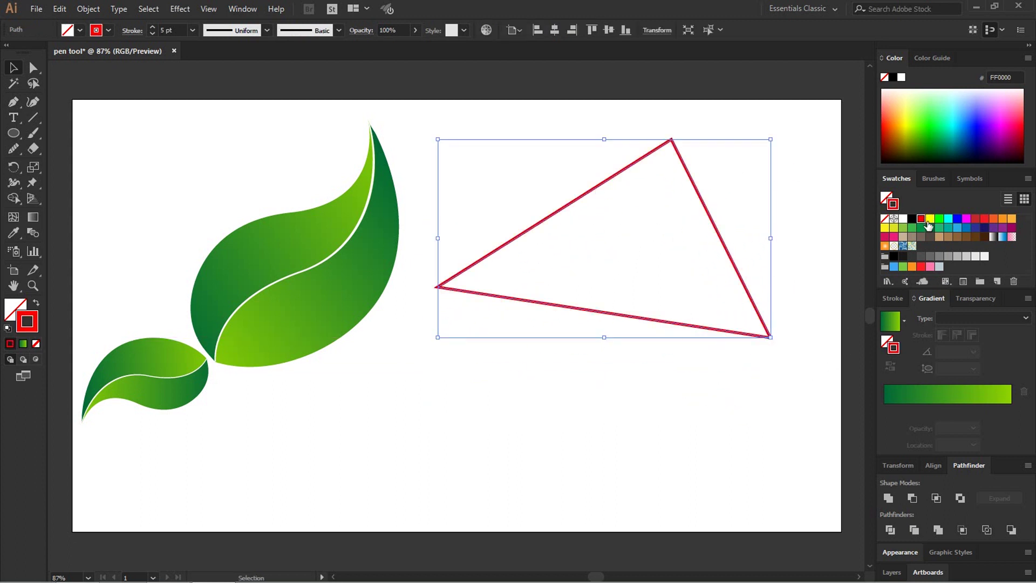
click(960, 241)
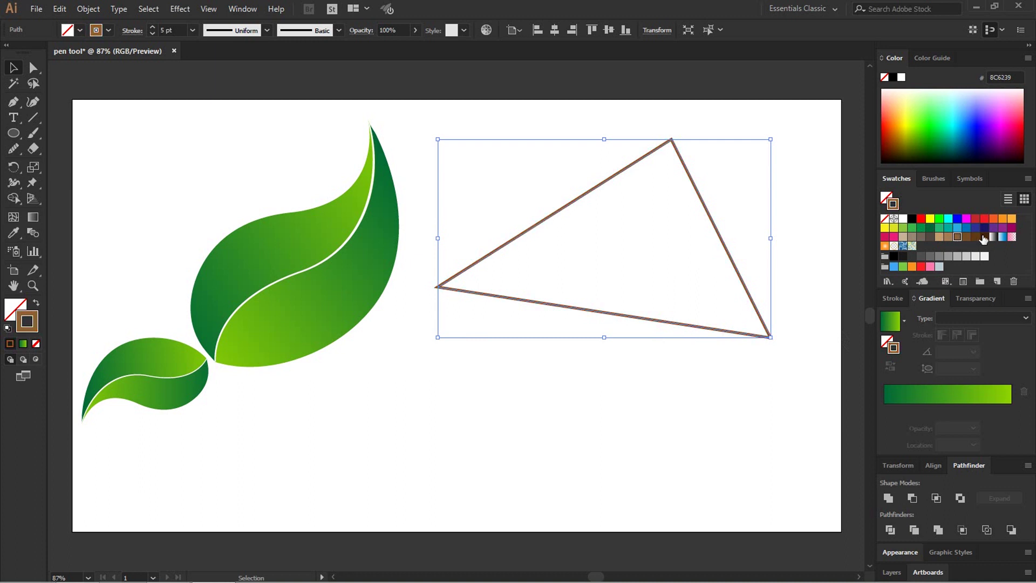
click(37, 343)
click(10, 310)
click(10, 343)
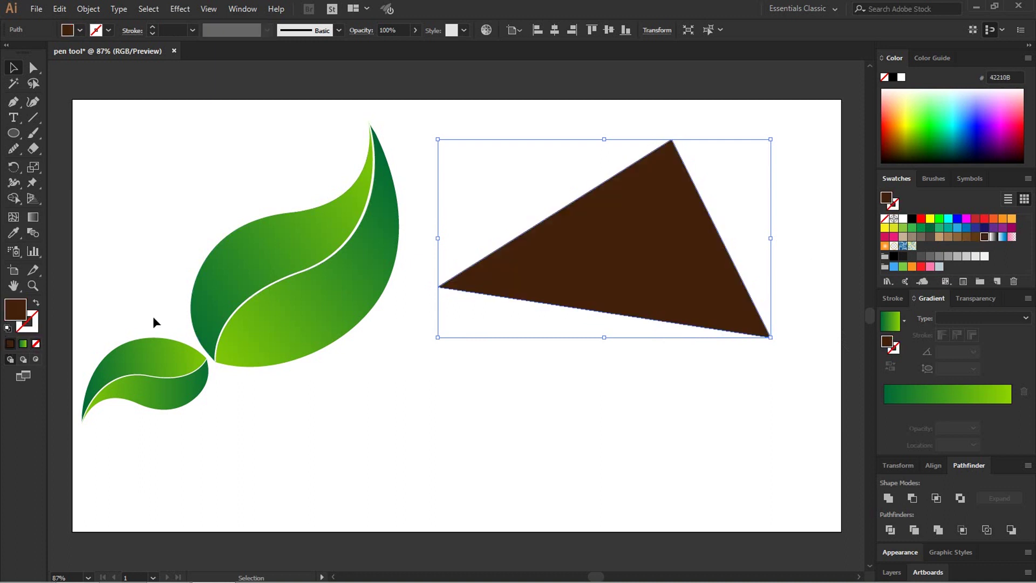
Position the brown triangle at the upper right of the artboard
click(678, 394)
drag(712, 301, 737, 261)
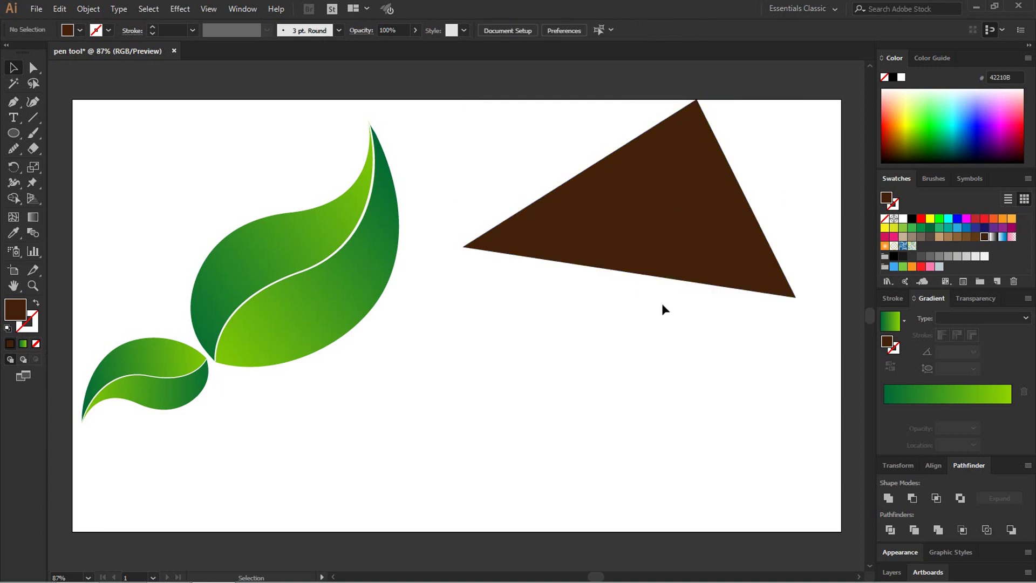
drag(694, 143, 709, 168)
click(536, 361)
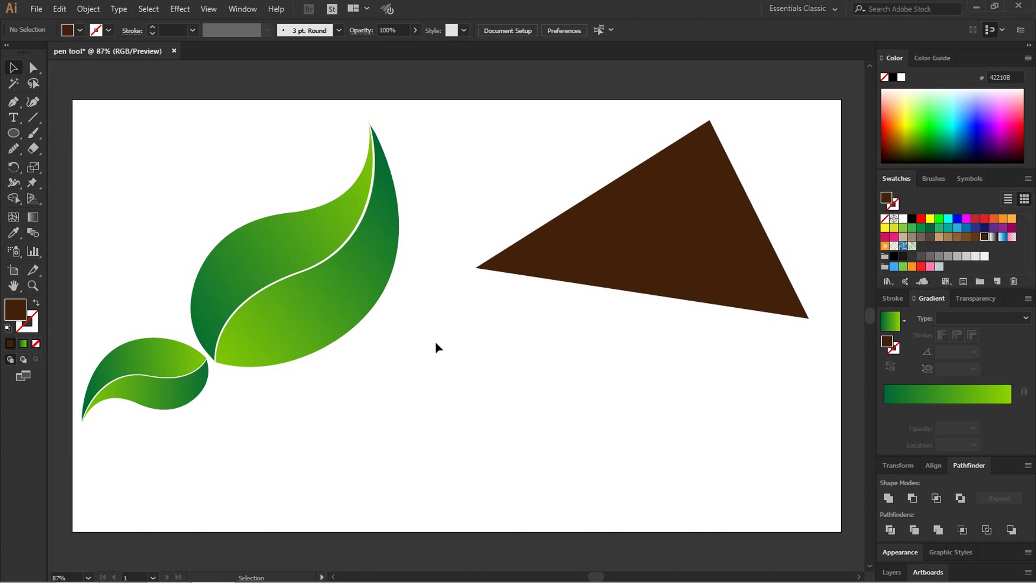
Draw an S-shaped Pen curve from the lower left up to just below the triangle
key(p)
click(358, 450)
drag(486, 379, 597, 391)
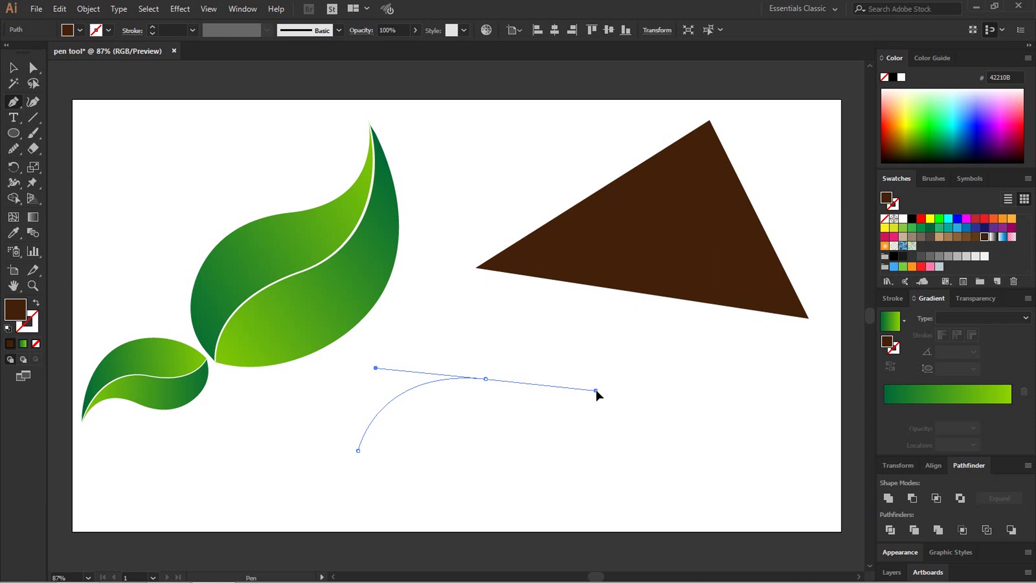
drag(596, 390, 596, 390)
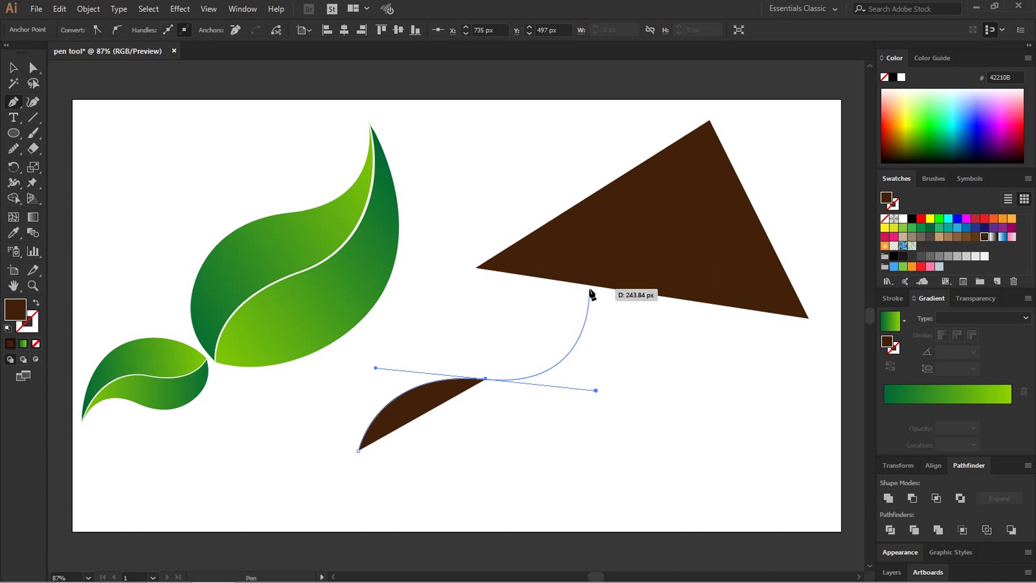
drag(590, 290, 585, 337)
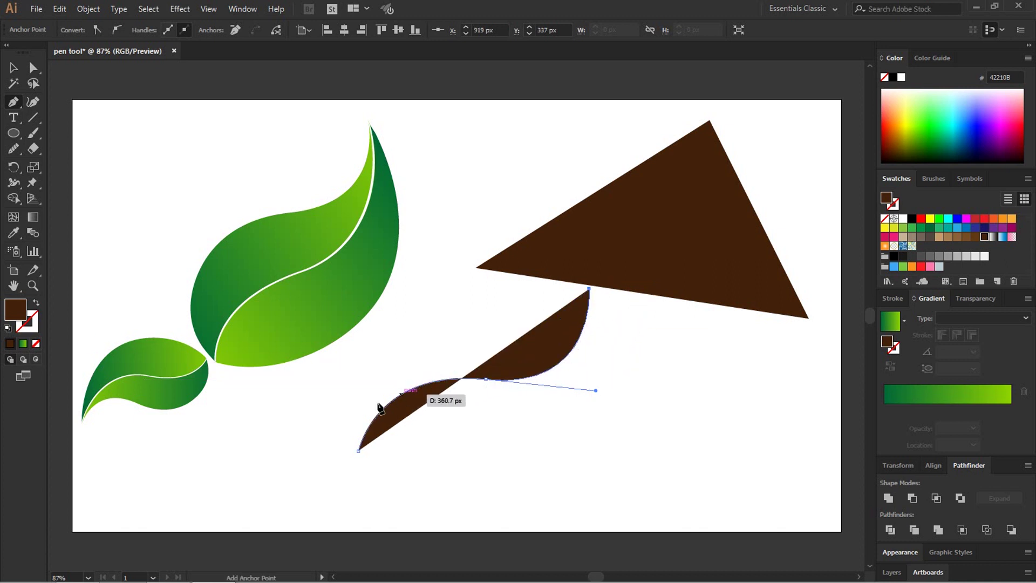
Turn the curve's brown fill into an outline, finish it as an open path, and select it
key(shift+x)
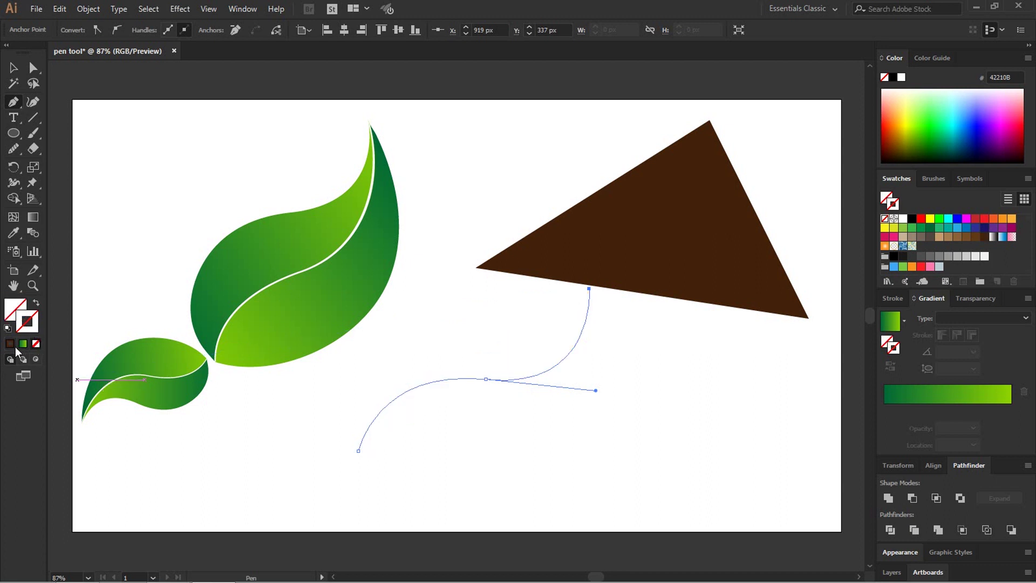
key(x)
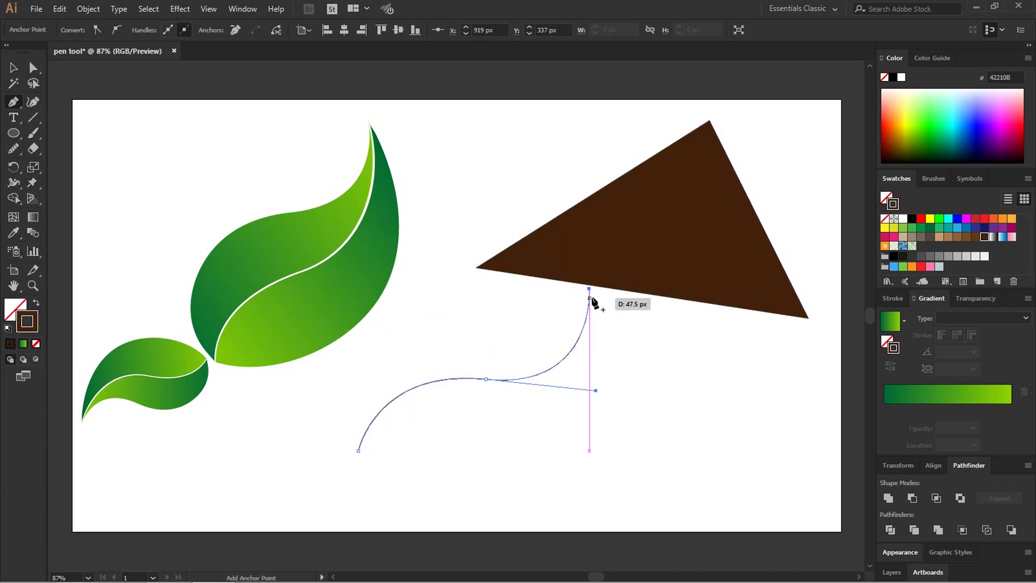
key(v)
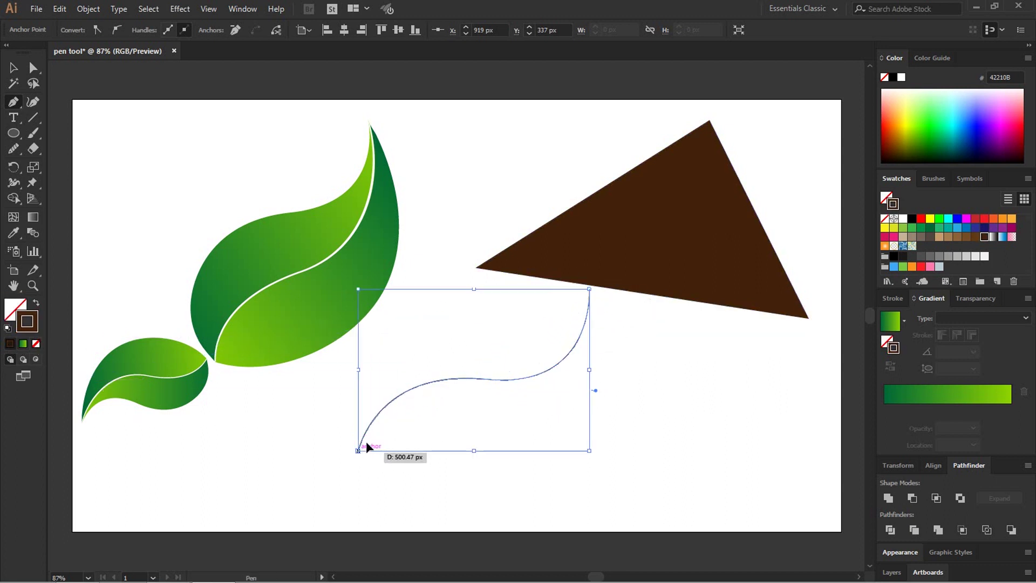
click(371, 352)
drag(496, 338, 560, 410)
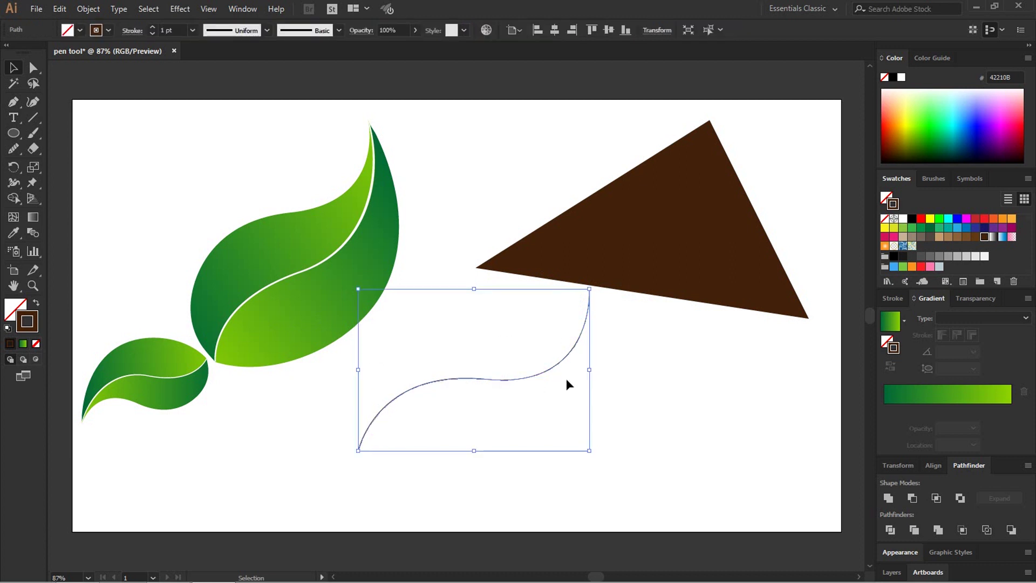
Shift the curve left and give it an 18 pt stroke tapered with Width Profile 1
drag(554, 362, 517, 383)
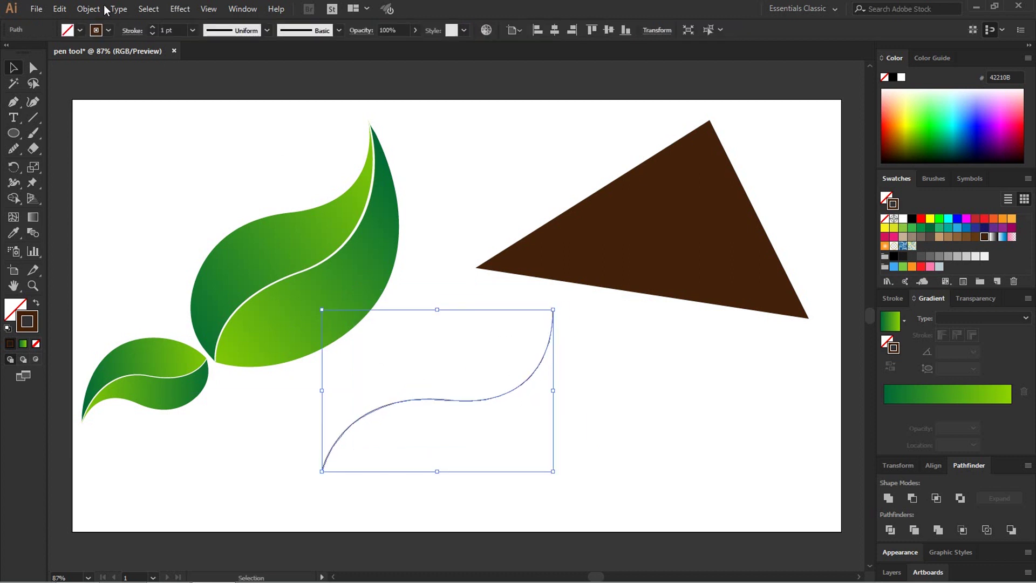
click(192, 30)
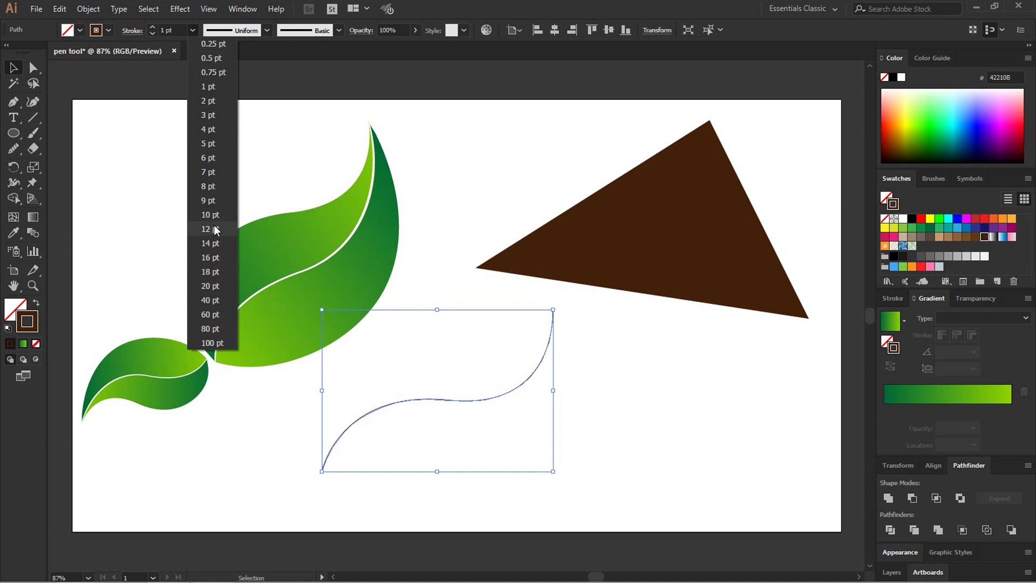
click(221, 270)
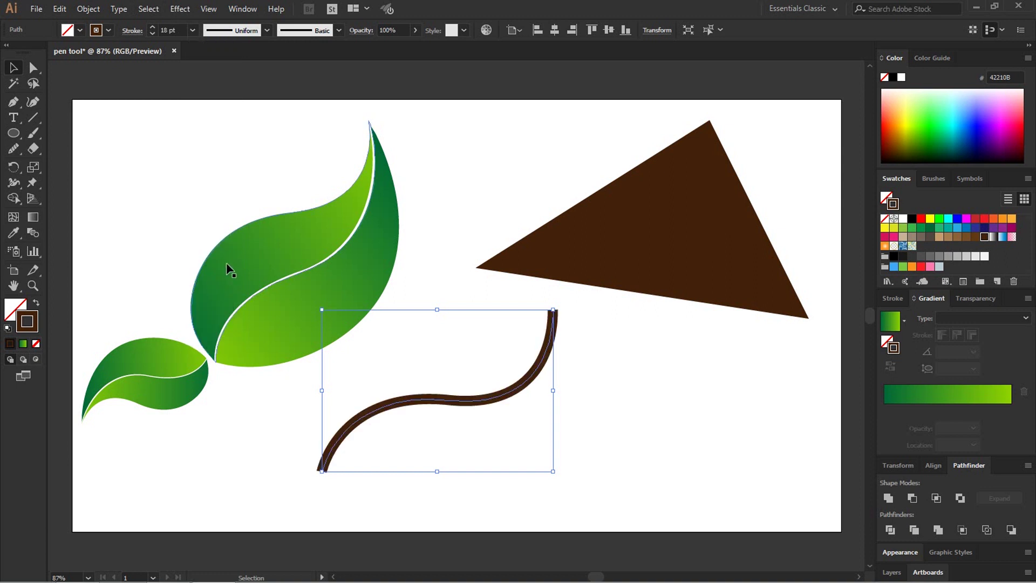
click(264, 33)
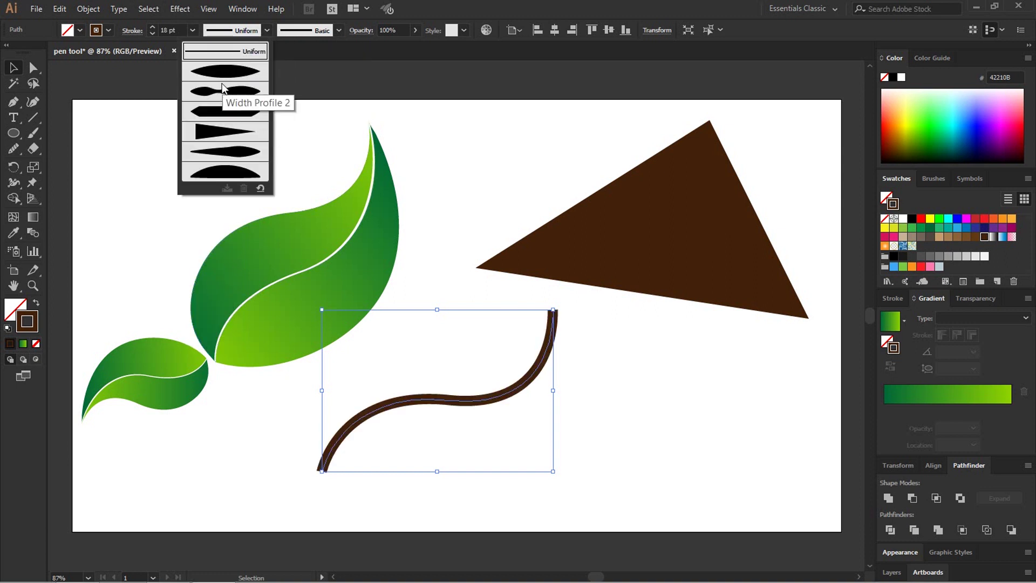
click(232, 73)
Nudge the brown stem into place beneath the triangle, then select the triangle and leaf group
click(588, 431)
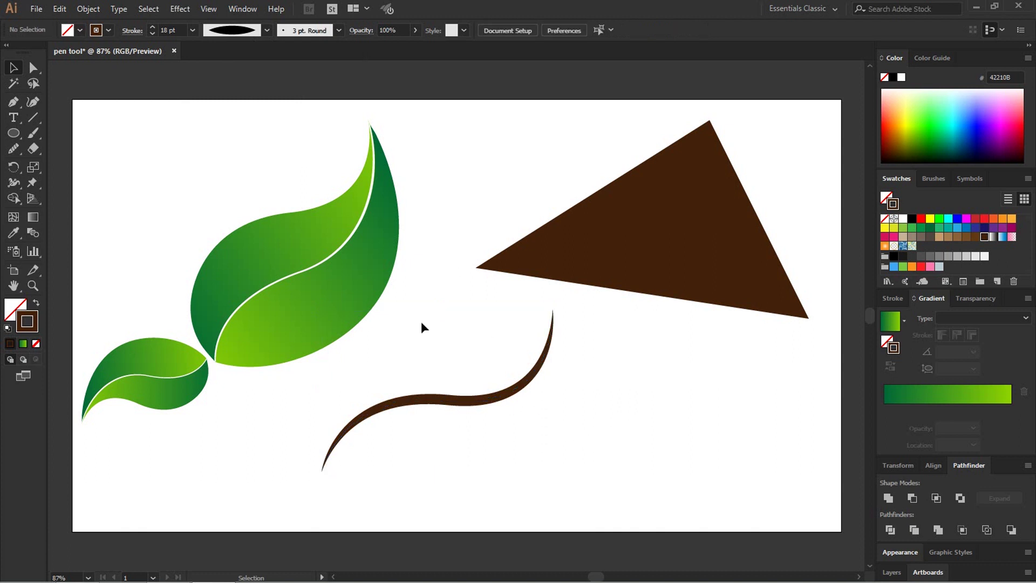
drag(422, 323, 654, 514)
click(577, 403)
drag(520, 386, 539, 386)
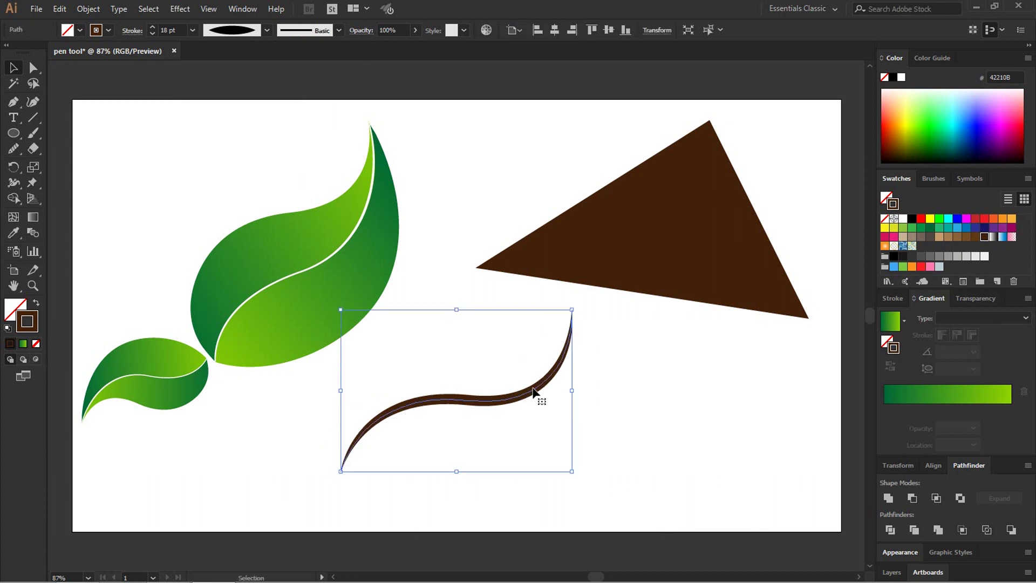
click(662, 415)
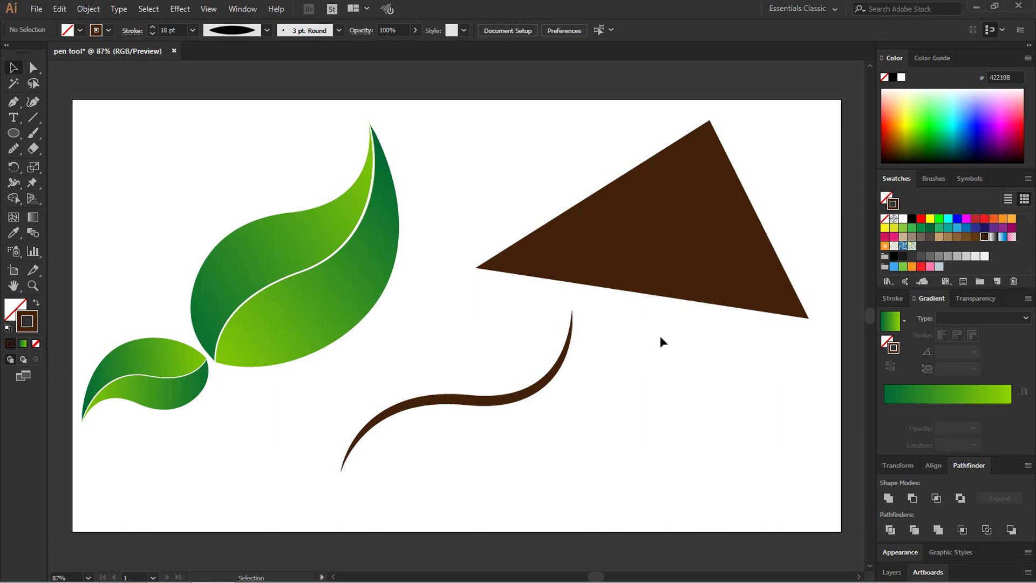
drag(518, 363, 489, 387)
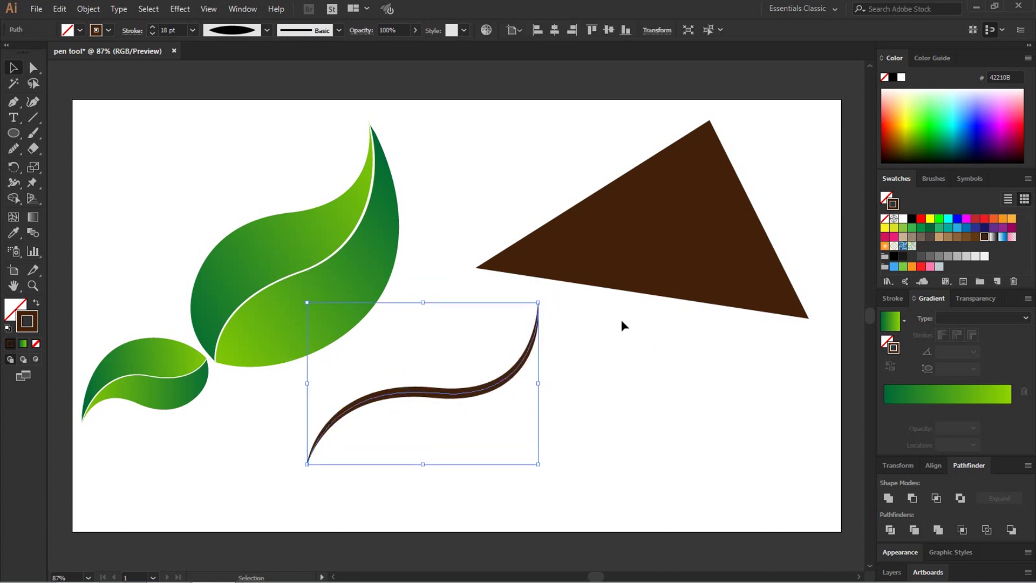
click(659, 267)
click(322, 319)
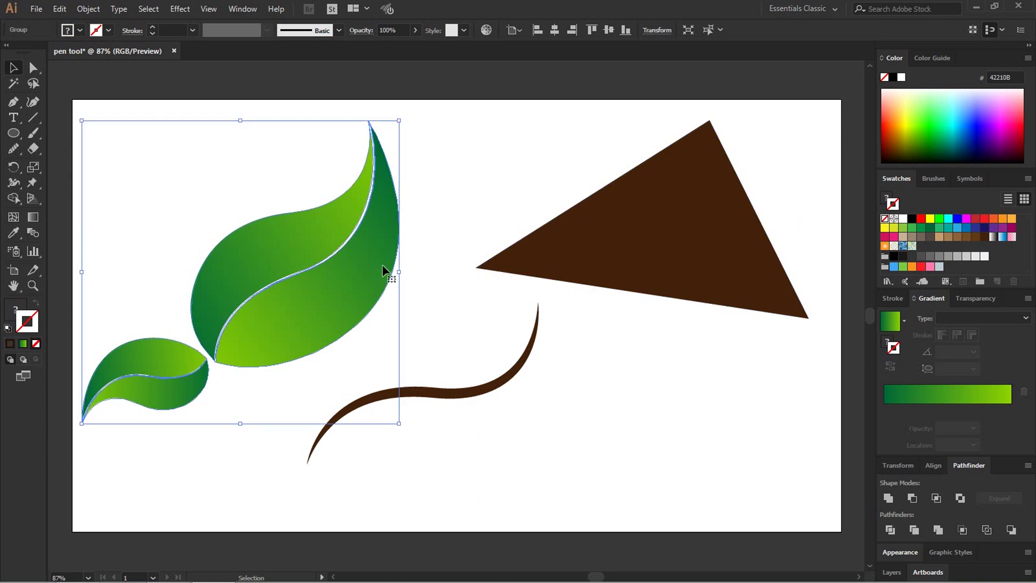
click(472, 202)
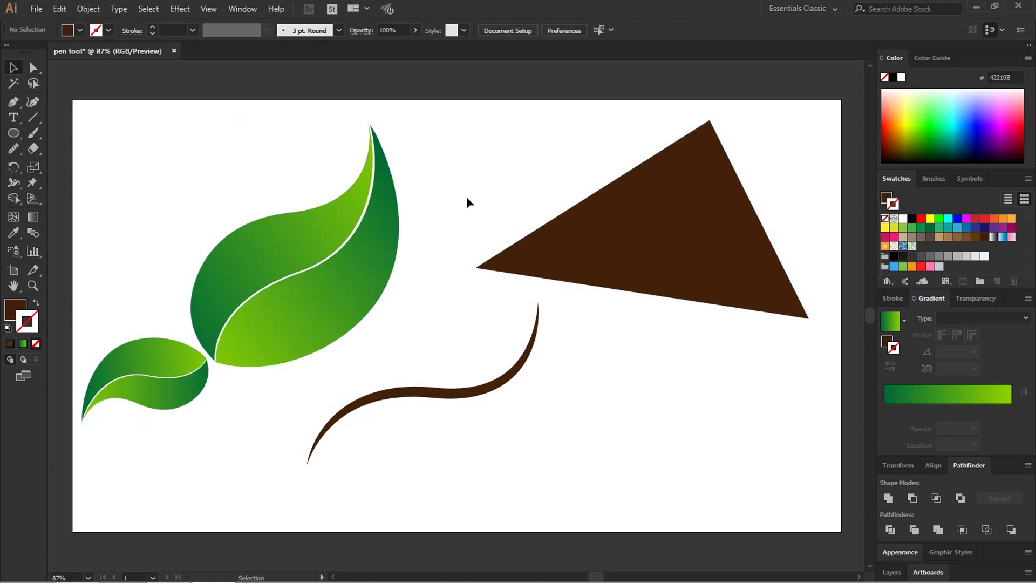